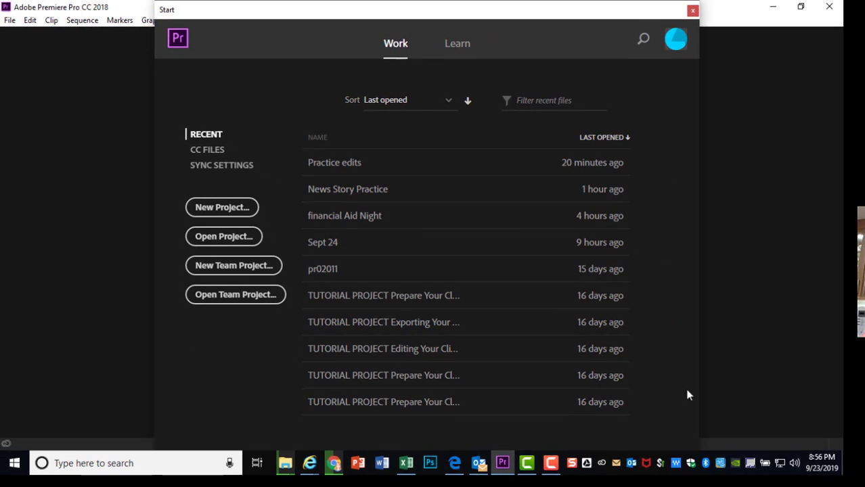
# Step: Create a new project named "Finance Practice #2" stored in the Finance Edits #2 folder on the Desktop
pyautogui.click(240, 211)
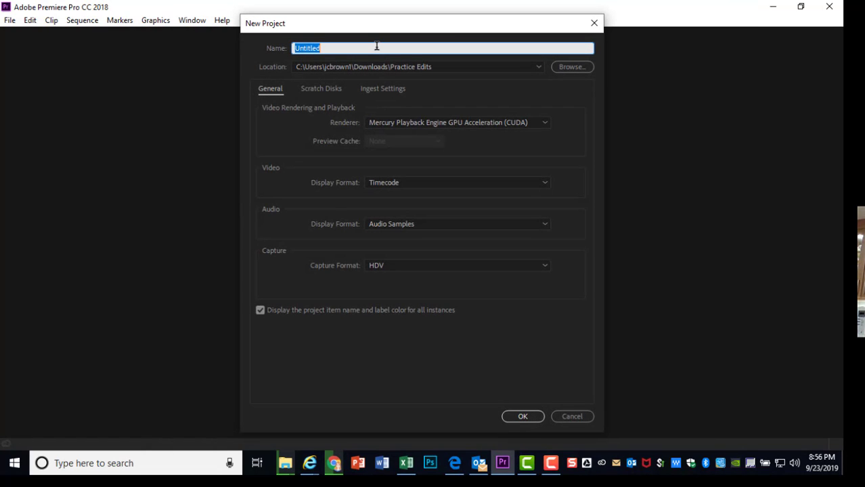
pyautogui.write('Finance Practice #')
pyautogui.click(572, 66)
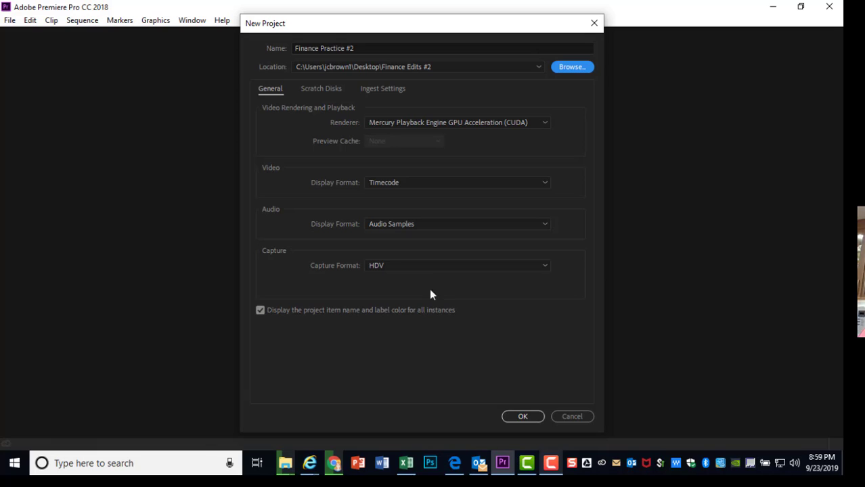
pyautogui.click(522, 414)
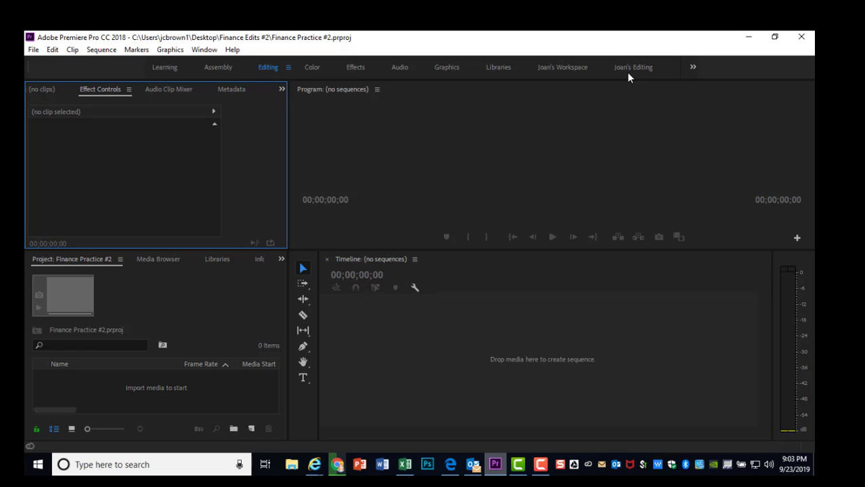
# Step: Slightly widen the Effect Controls panel group, and switch to the Assembly workspace
pyautogui.moveTo(287, 159)
pyautogui.mouseDown()
pyautogui.moveTo(474, 159)
pyautogui.moveTo(285, 159)
pyautogui.moveTo(292, 159)
pyautogui.mouseUp()
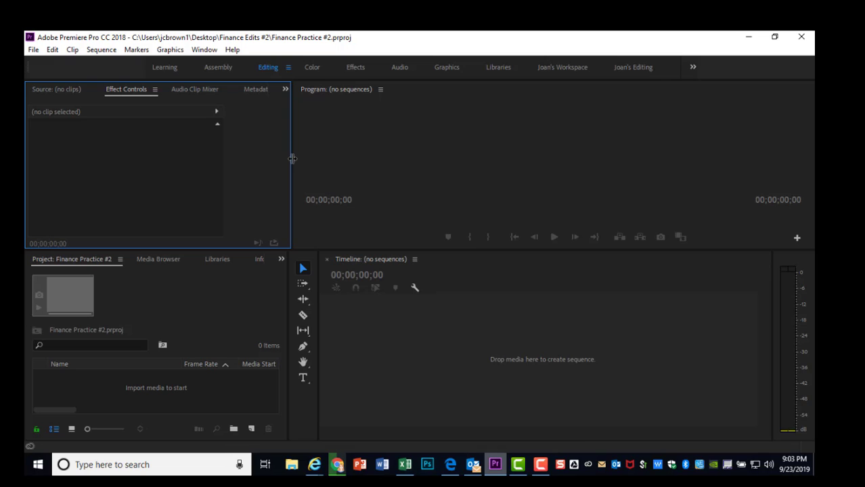
pyautogui.click(217, 68)
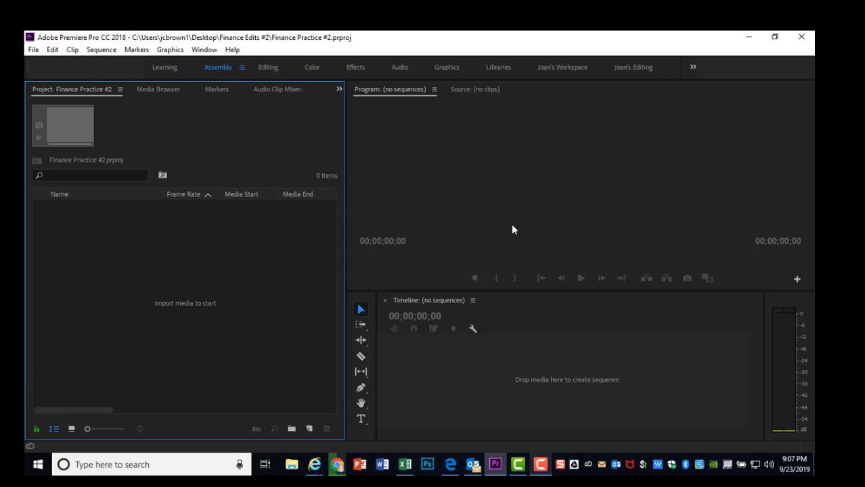
# Step: Dock the Source monitor to the left of the Program monitor so both monitors are shown side by side
pyautogui.click(467, 90)
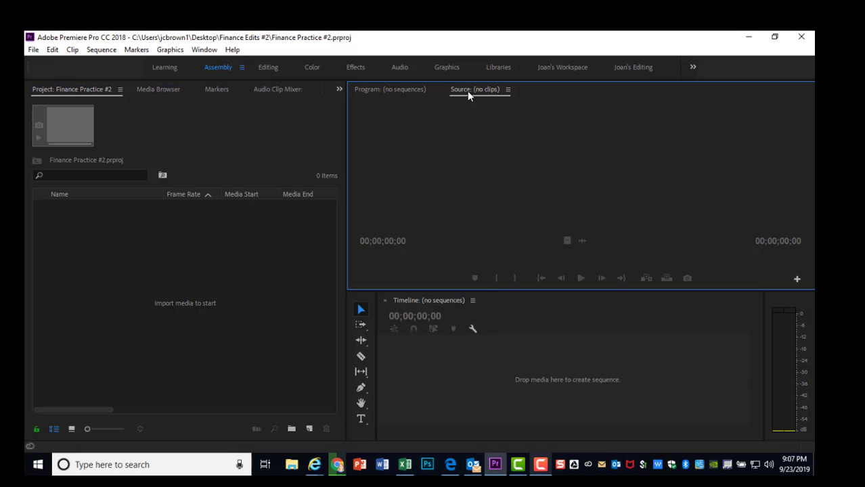
pyautogui.click(391, 91)
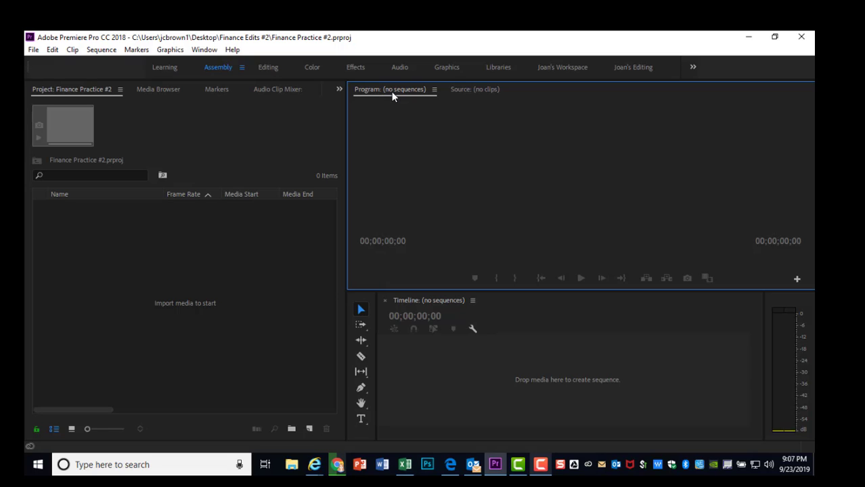
pyautogui.click(468, 90)
pyautogui.click(392, 89)
pyautogui.click(457, 92)
pyautogui.click(402, 87)
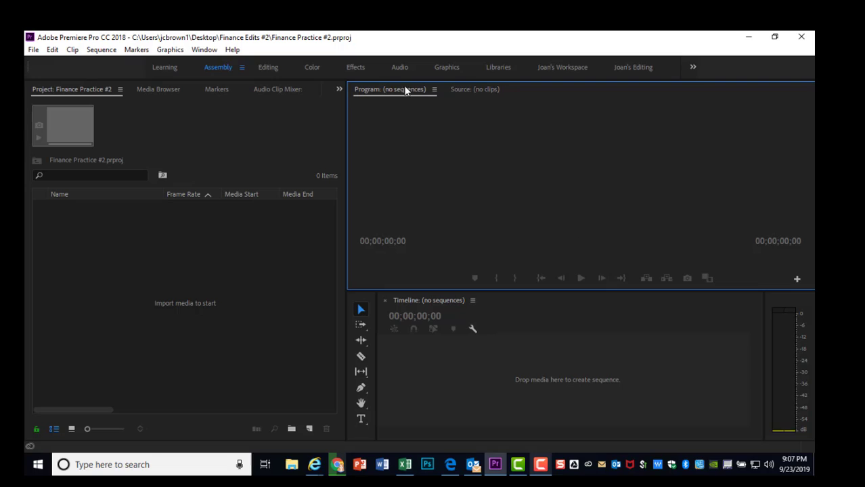
pyautogui.click(467, 90)
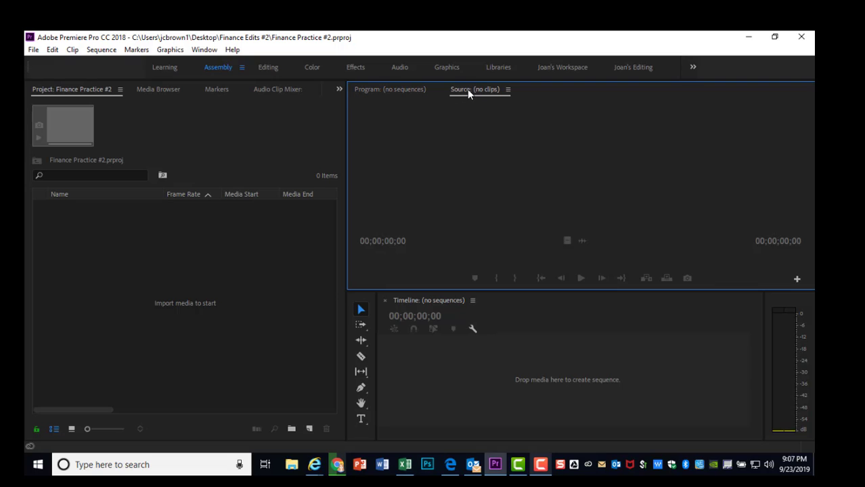
pyautogui.moveTo(467, 91); pyautogui.dragTo(362, 201)
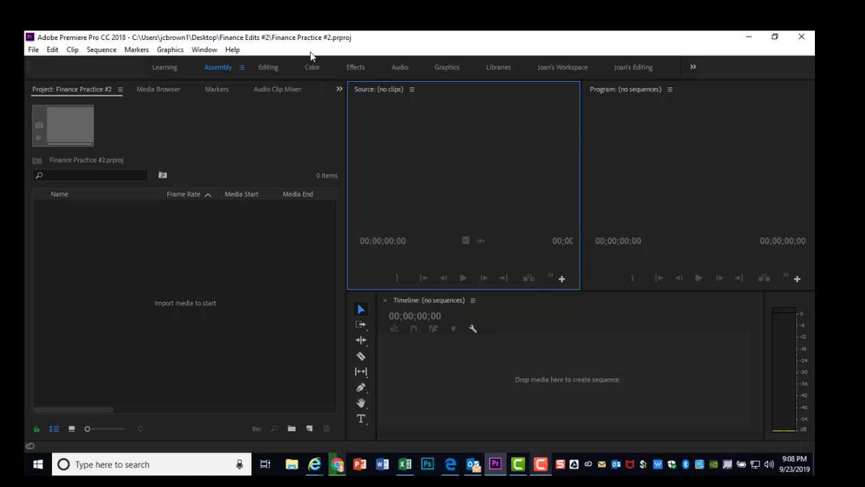
# Step: Save the current layout as a new workspace named with the owner's first name in possessive form plus "Assembly"
pyautogui.click(210, 51)
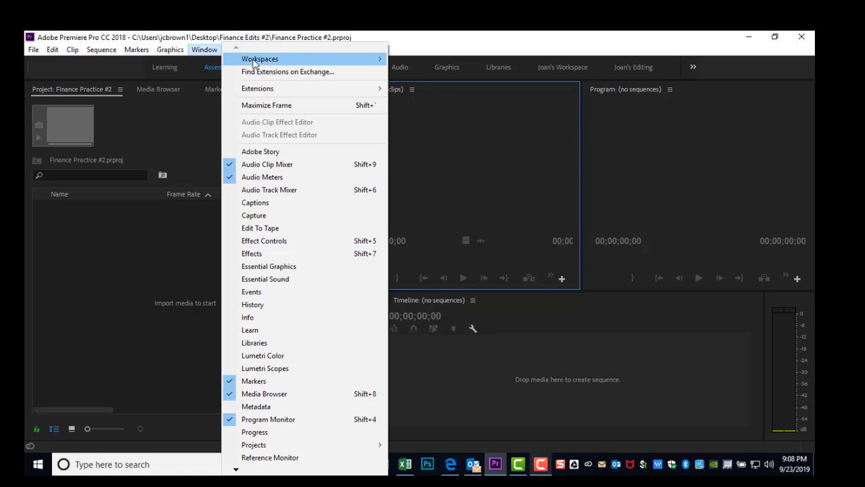
pyautogui.moveTo(254, 61)
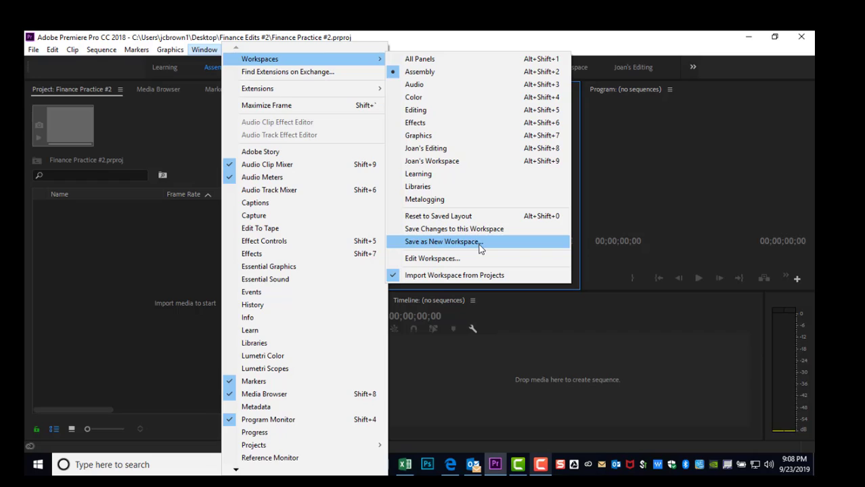
pyautogui.click(443, 241)
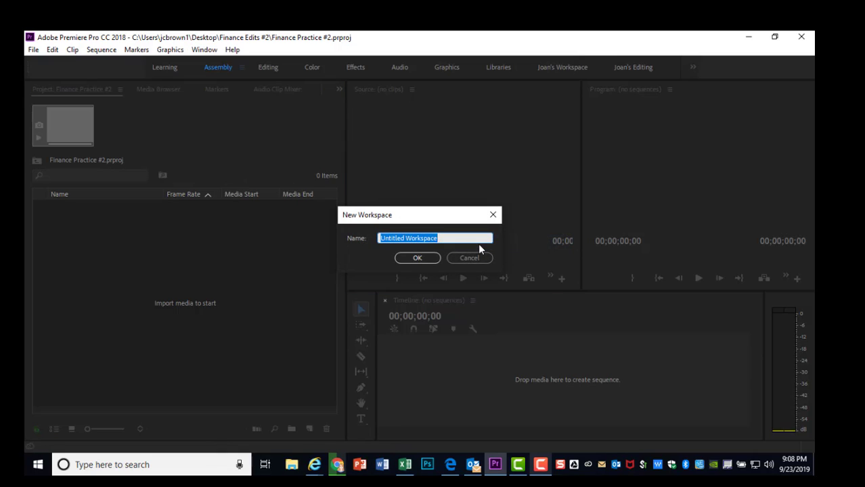
pyautogui.write("Joan's Assembly")
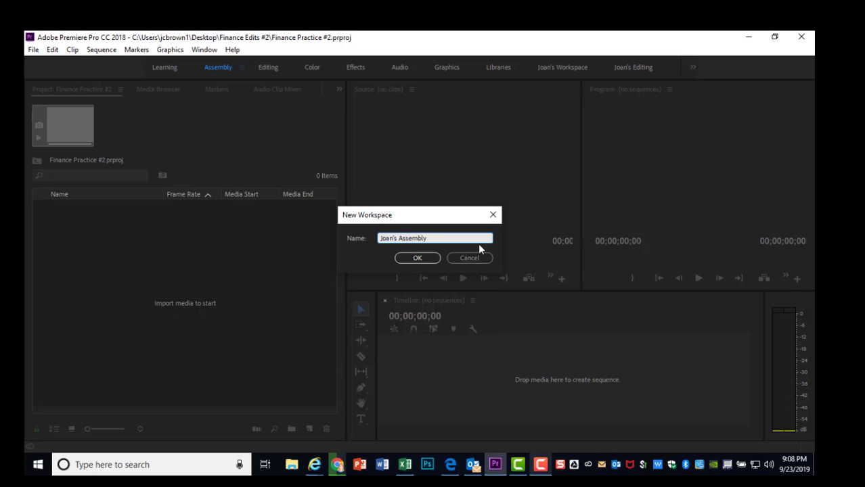
pyautogui.click(429, 258)
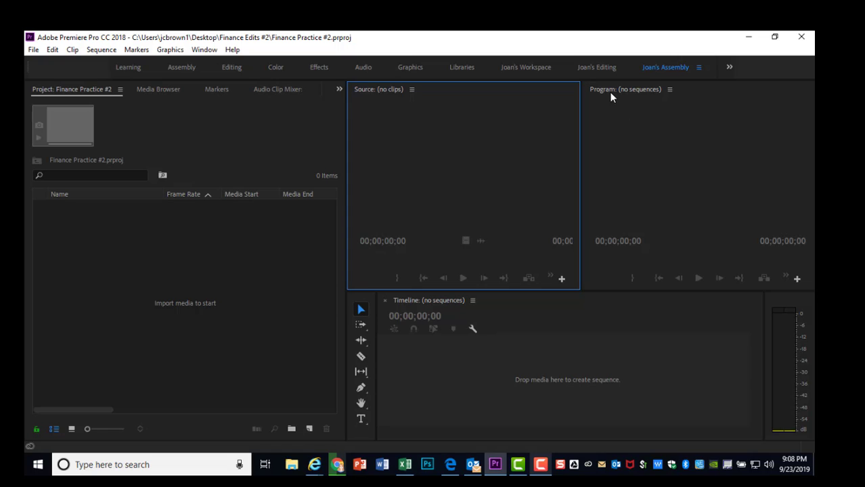
pyautogui.moveTo(607, 90); pyautogui.dragTo(630, 98)
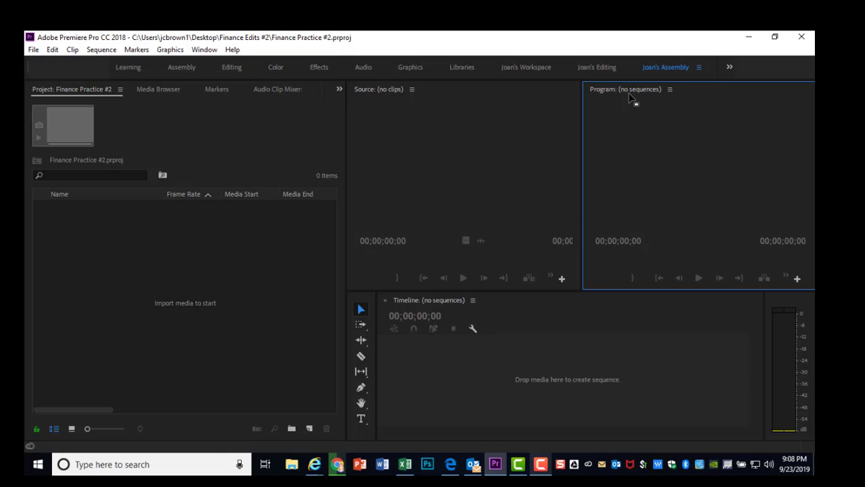
pyautogui.moveTo(629, 98); pyautogui.dragTo(629, 98)
# Step: Import IMG_0006.MOV from the Finance Edits #2 folder into the project
pyautogui.click(204, 301)
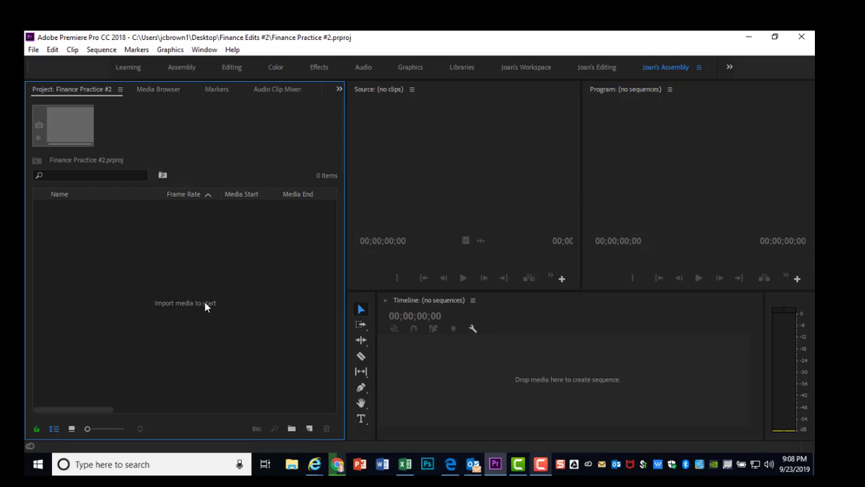
pyautogui.doubleClick(204, 301)
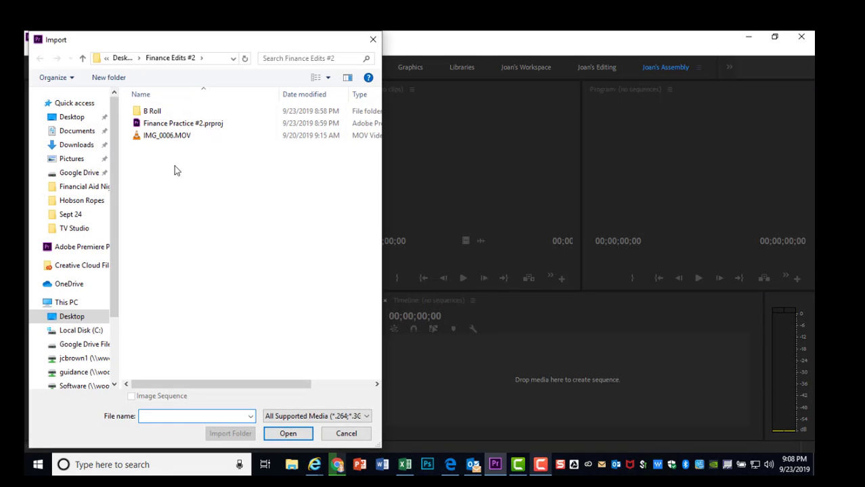
pyautogui.click(172, 140)
pyautogui.click(288, 434)
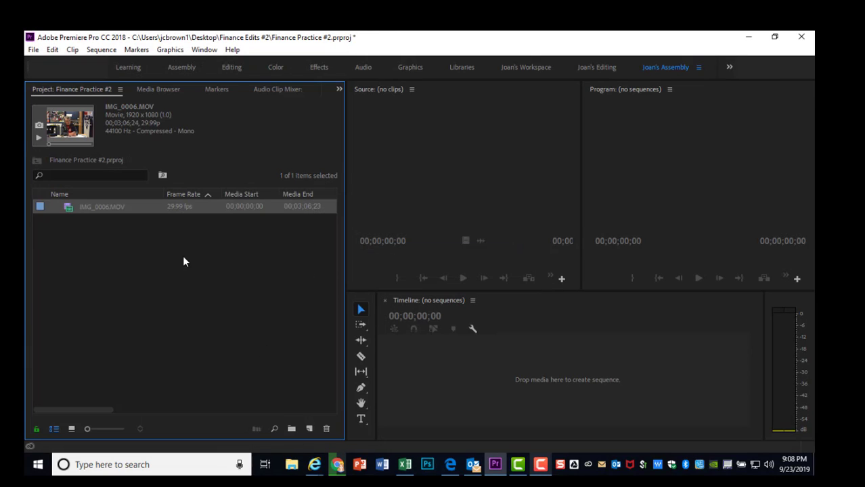
# Step: Load the IMG_0006.MOV clip into the Source monitor and start its playback
pyautogui.click(94, 210)
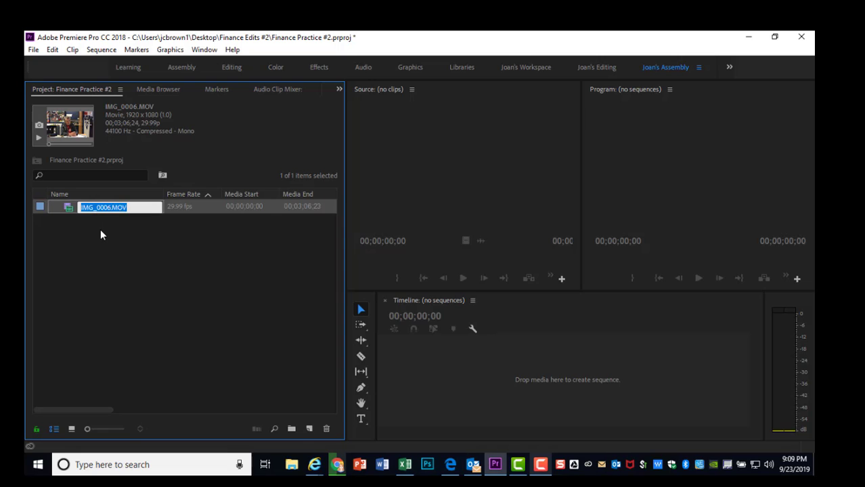
pyautogui.press('Return')
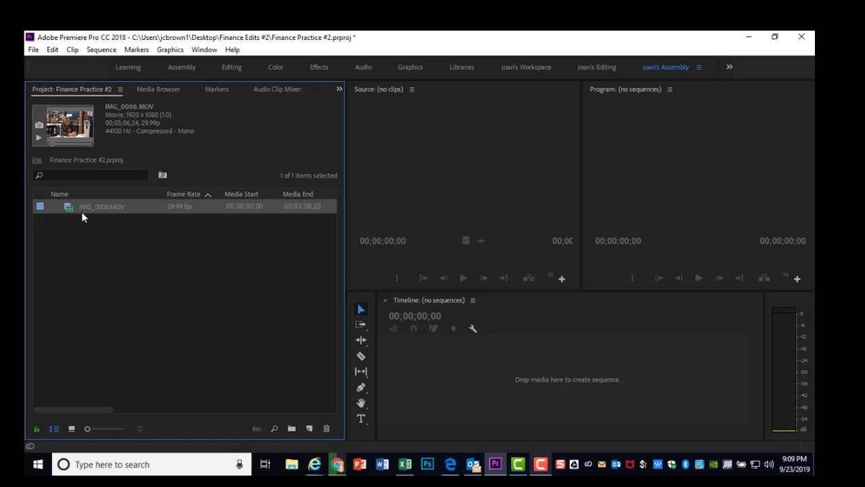
pyautogui.moveTo(85, 204); pyautogui.dragTo(423, 167)
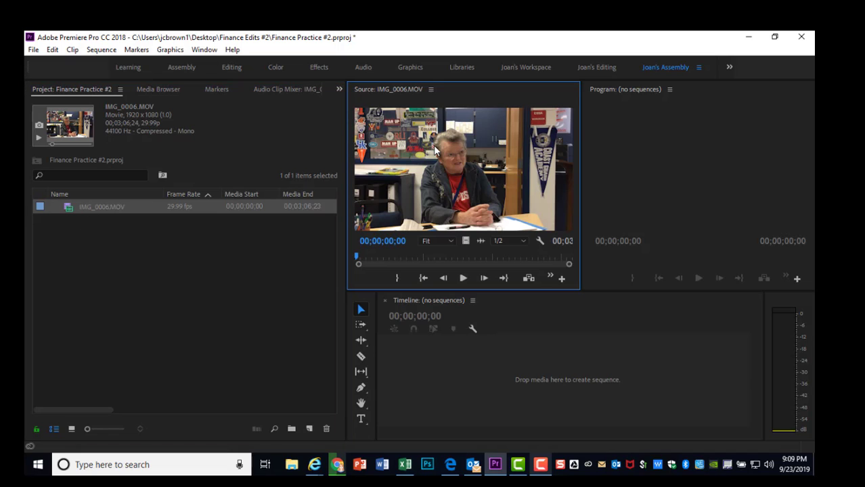
pyautogui.click(462, 276)
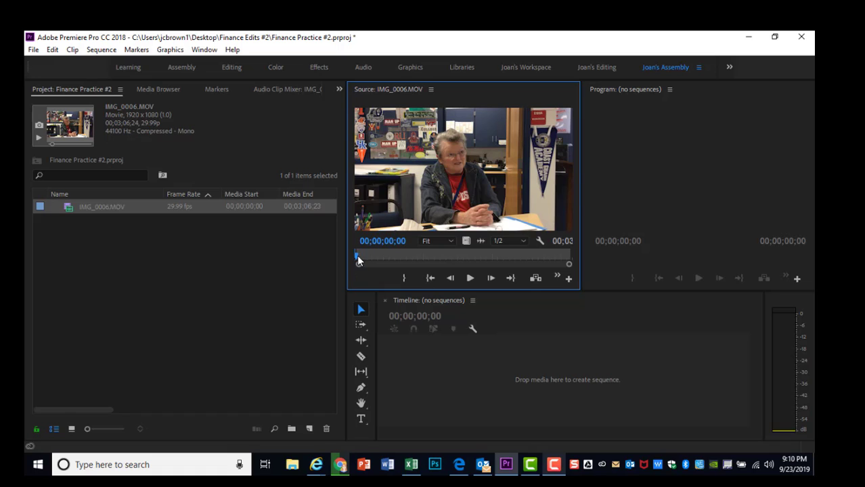
# Step: Mark an Out point at 00;00;30;22 in IMG_0006.MOV and make a subclip of the marked opening section named "Intro"
pyautogui.moveTo(357, 256); pyautogui.dragTo(390, 258)
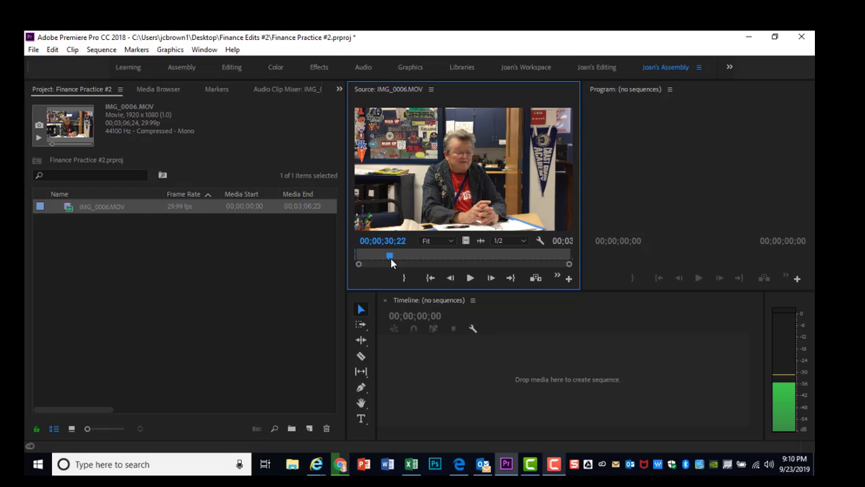
pyautogui.press('o')
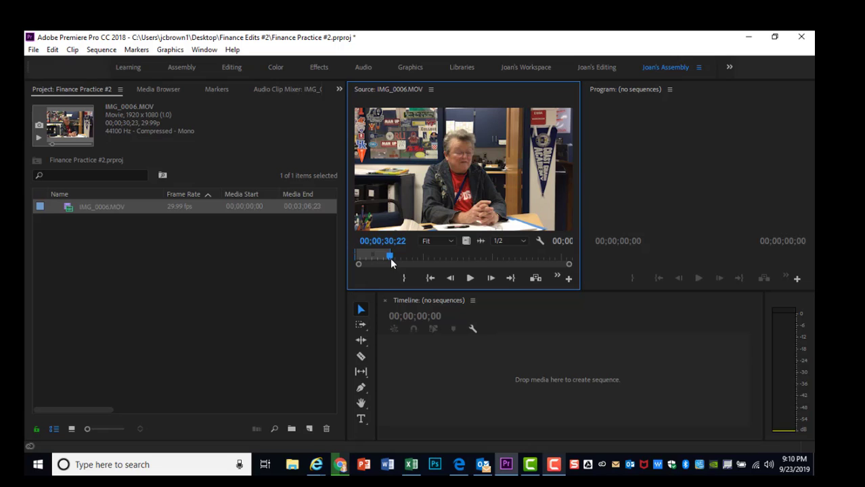
pyautogui.click(74, 51)
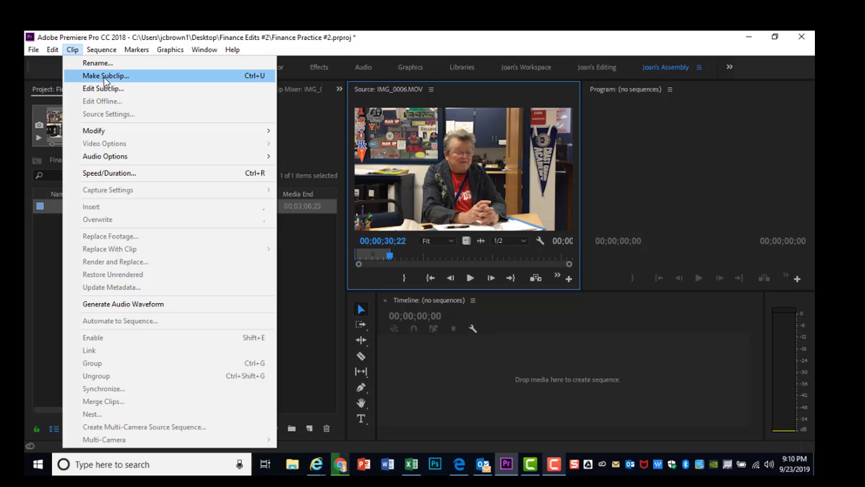
pyautogui.click(105, 76)
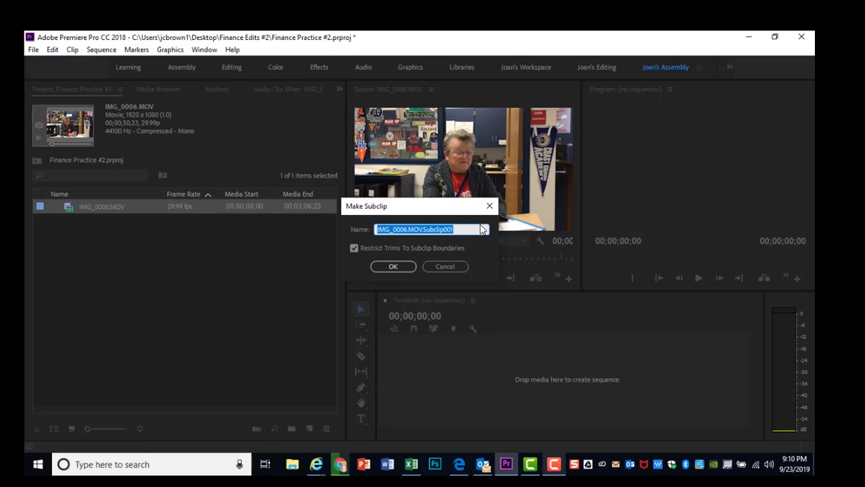
pyautogui.write('Intro')
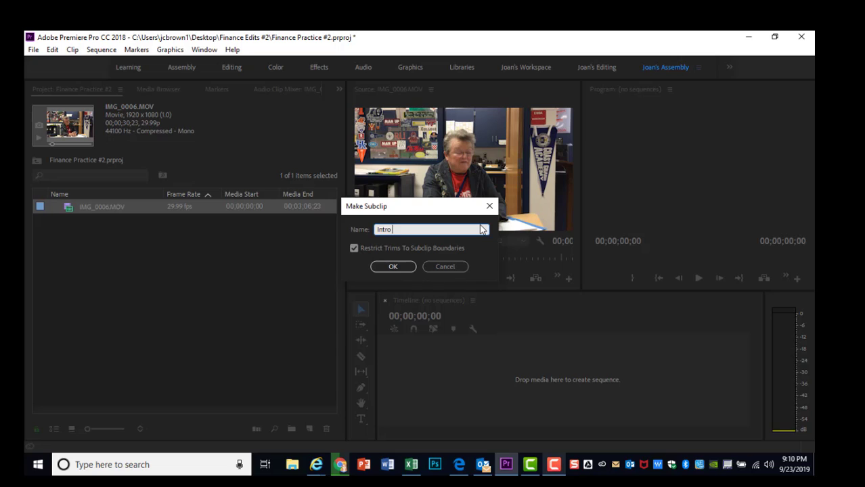
pyautogui.click(401, 266)
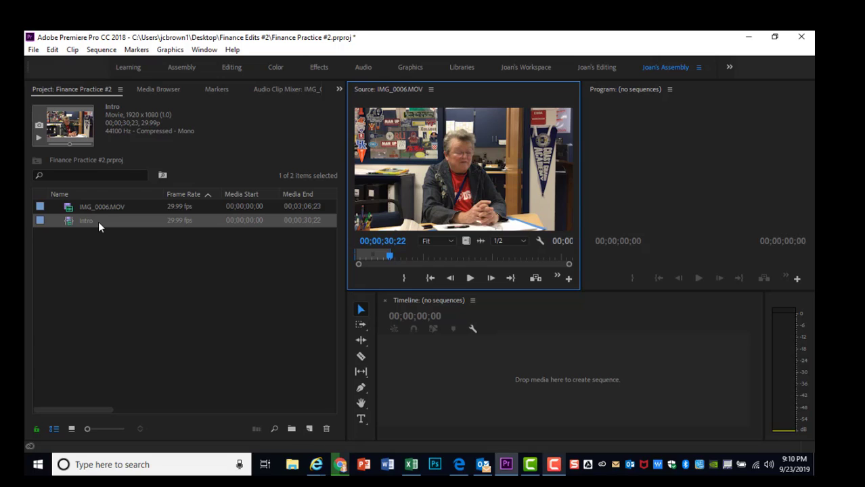
# Step: Mark the range from 00;01;03;03 to 00;01;30;10 in IMG_0006.MOV and make a subclip of it named "Who should go"
pyautogui.click(389, 256)
pyautogui.moveTo(391, 256); pyautogui.dragTo(457, 257)
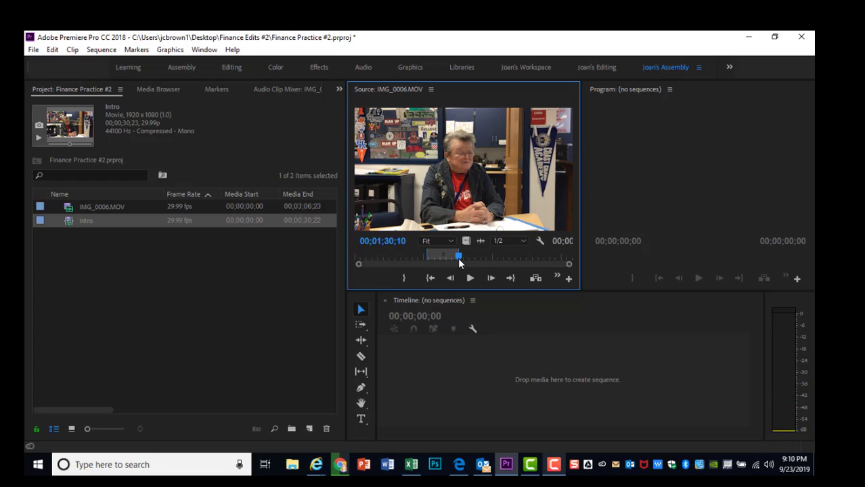
pyautogui.click(72, 49)
pyautogui.click(90, 76)
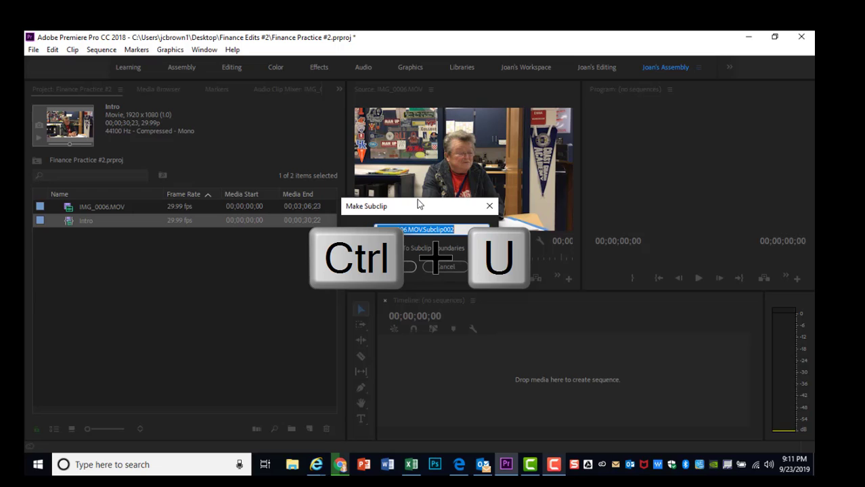
pyautogui.write('Who should go')
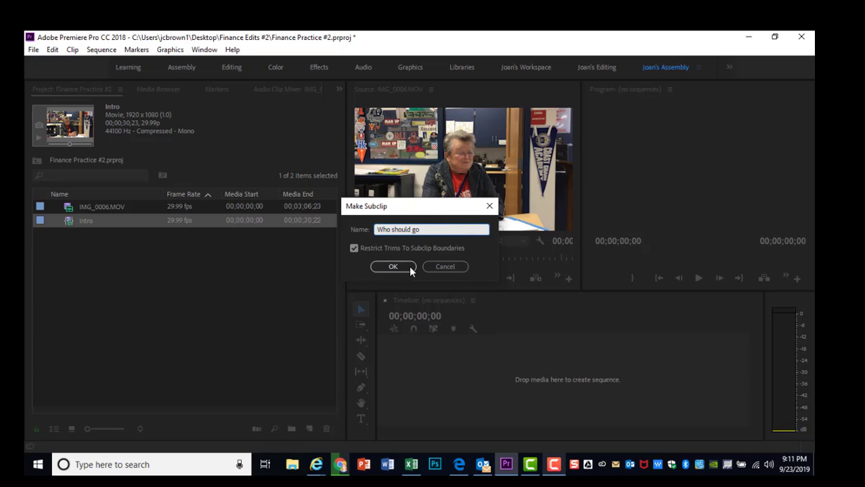
pyautogui.click(391, 267)
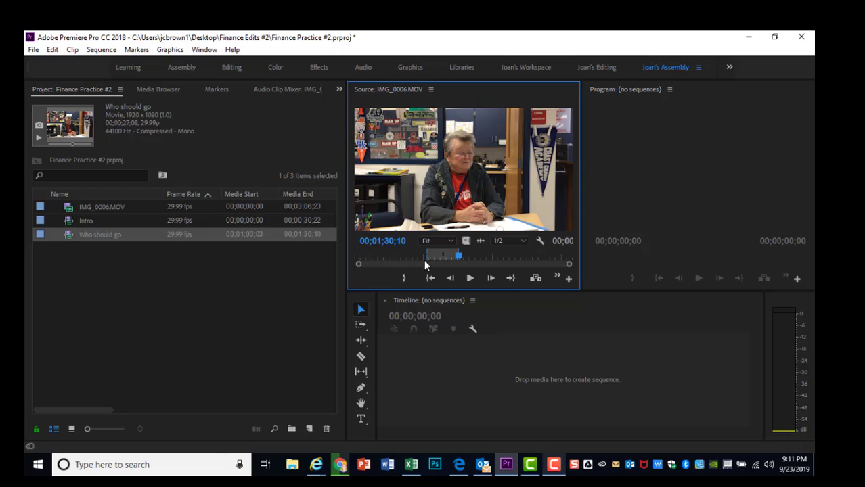
# Step: Mark the range from 00;01;41;13 to 00;02;56;19 in IMG_0006.MOV and make a subclip of it named "ending"
pyautogui.moveTo(460, 259); pyautogui.dragTo(471, 257)
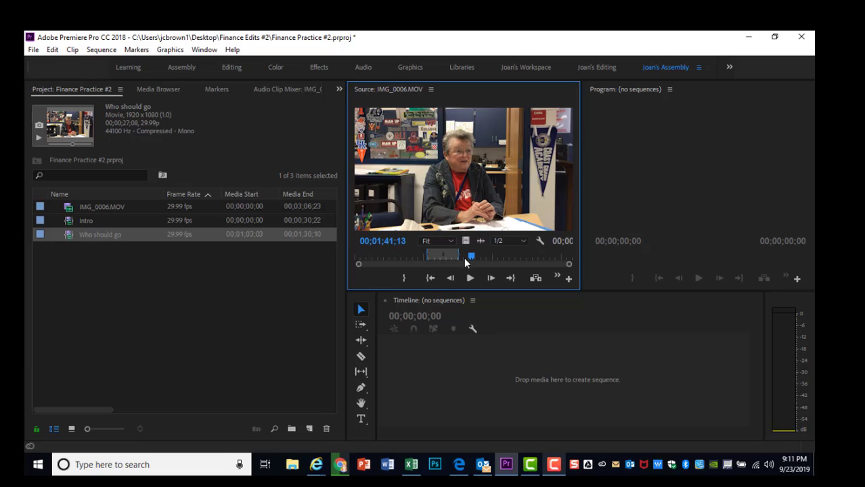
pyautogui.press('i')
pyautogui.moveTo(472, 257); pyautogui.dragTo(557, 260)
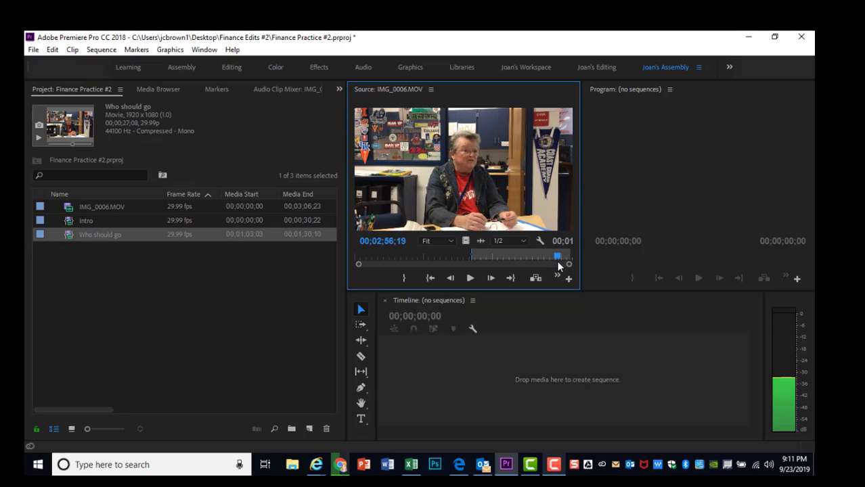
pyautogui.press('o')
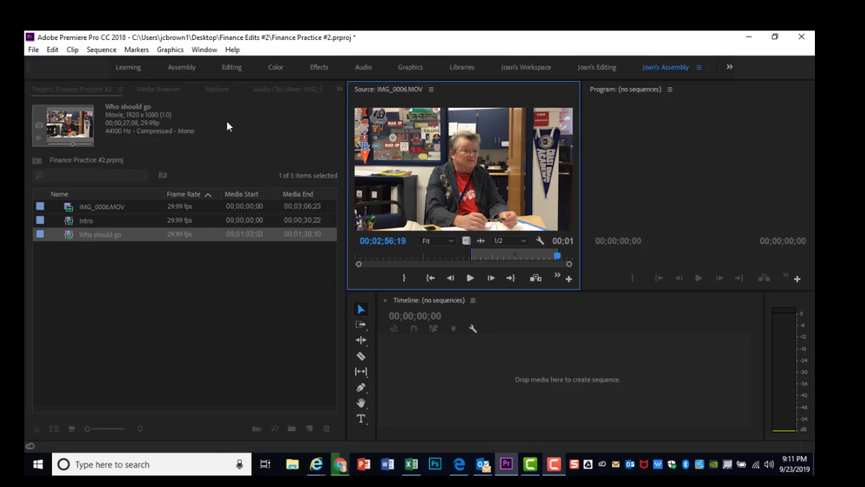
pyautogui.hotkey('ctrl', 'u')
pyautogui.write('n')
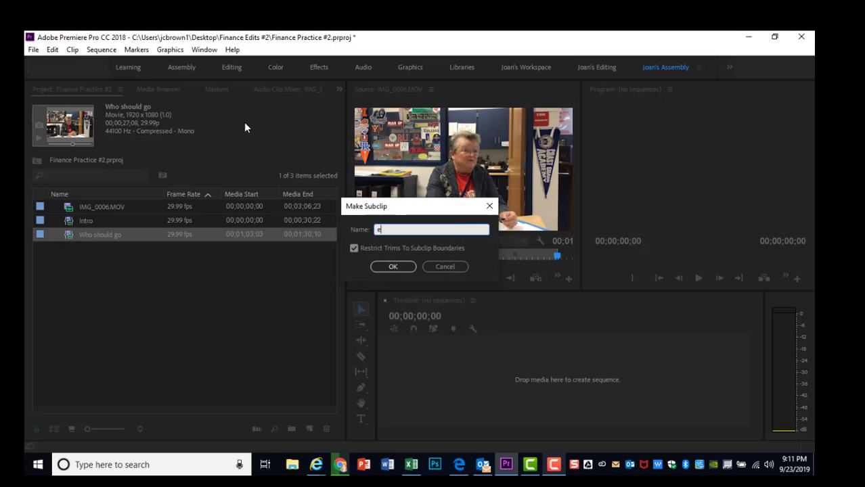
pyautogui.write('nd')
pyautogui.press('BackSpace')
pyautogui.press('BackSpace')
pyautogui.write('nding')
pyautogui.click(391, 266)
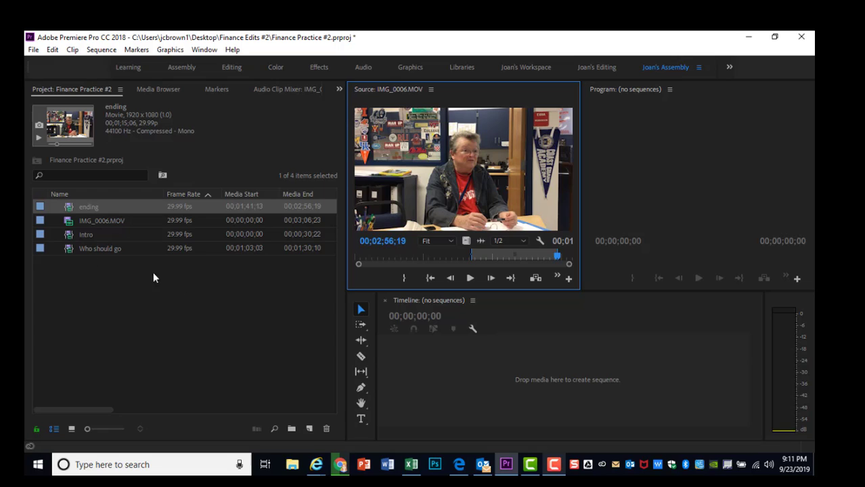
# Step: Create a new bin named "A Roll" in the project
pyautogui.click(92, 296)
pyautogui.rightClick(93, 297)
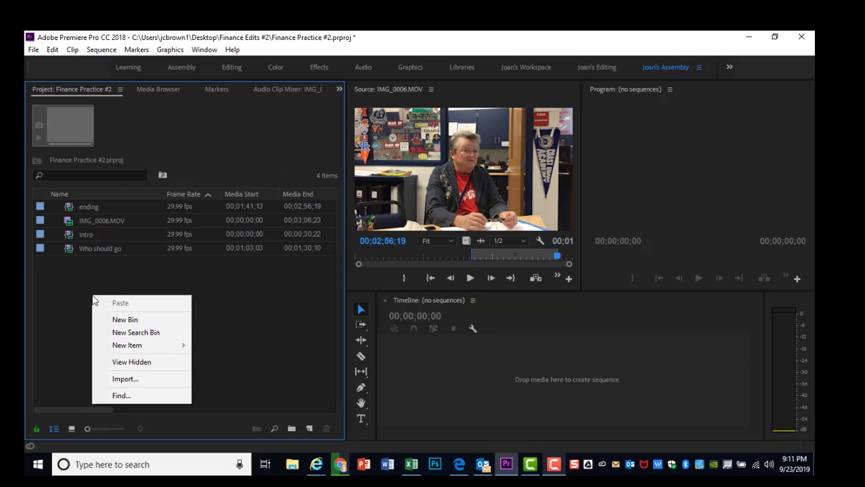
pyautogui.click(138, 321)
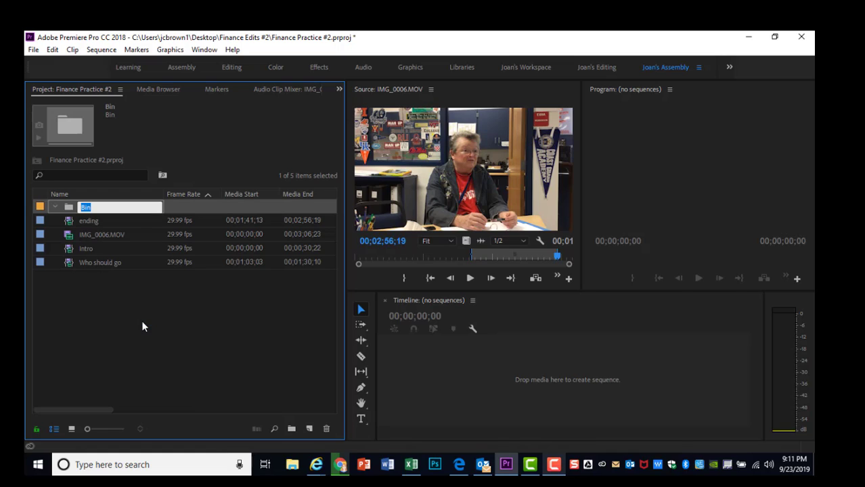
pyautogui.write('A Roll')
pyautogui.press('Return')
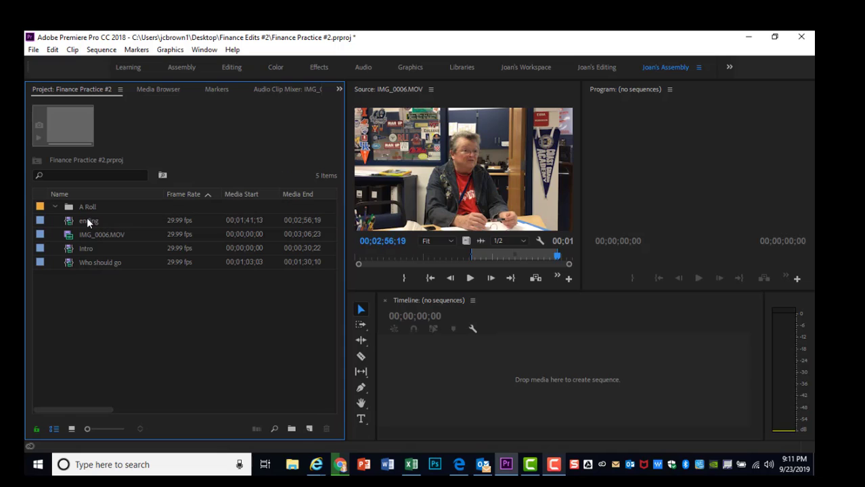
# Step: Move the ending, Intro and Who should go subclips together into the A Roll bin
pyautogui.click(86, 221)
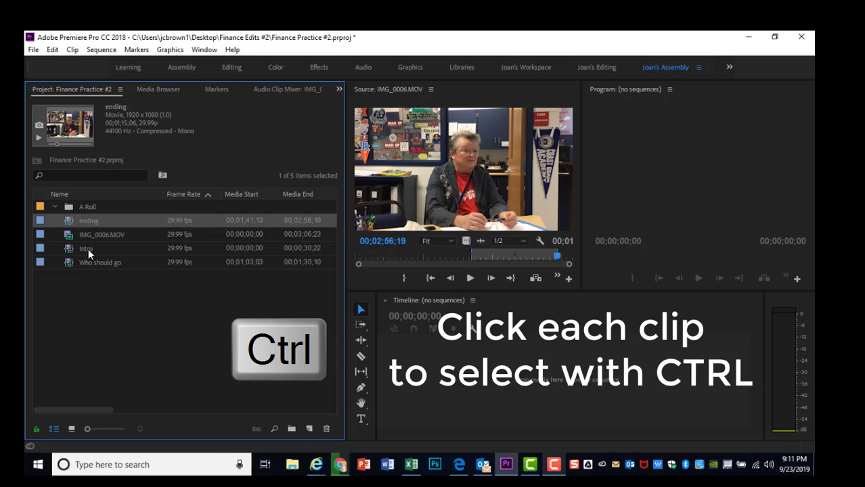
pyautogui.keyDown('ctrl'); pyautogui.click(88, 248); pyautogui.keyUp('ctrl')
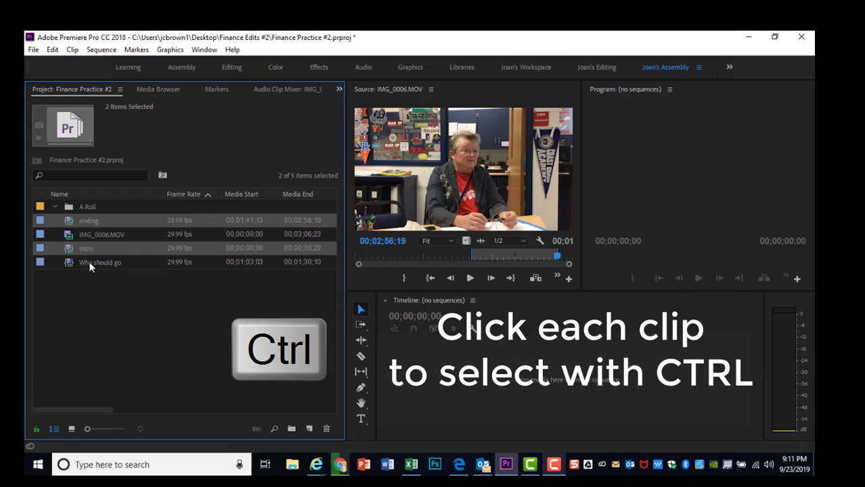
pyautogui.keyDown('ctrl'); pyautogui.click(90, 263); pyautogui.keyUp('ctrl')
pyautogui.moveTo(84, 217); pyautogui.dragTo(71, 207)
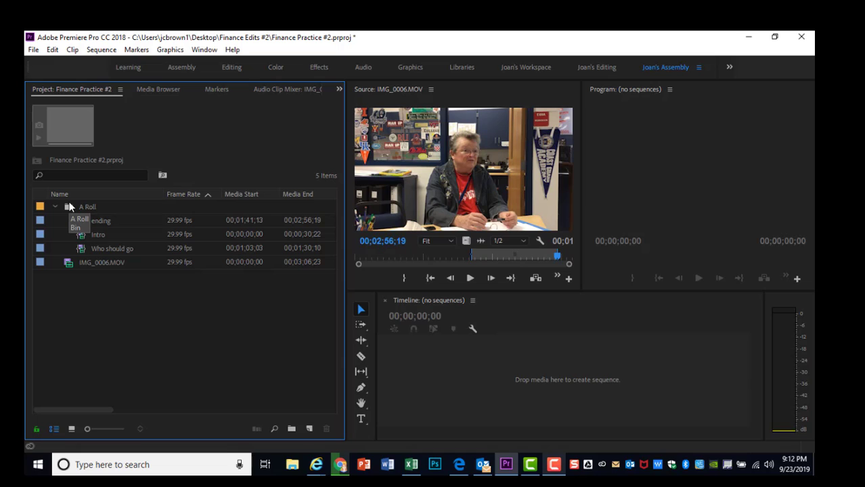
# Step: Import the entire B Roll folder from Finance Edits #2 as a bin and expand it to show its clips
pyautogui.doubleClick(72, 314)
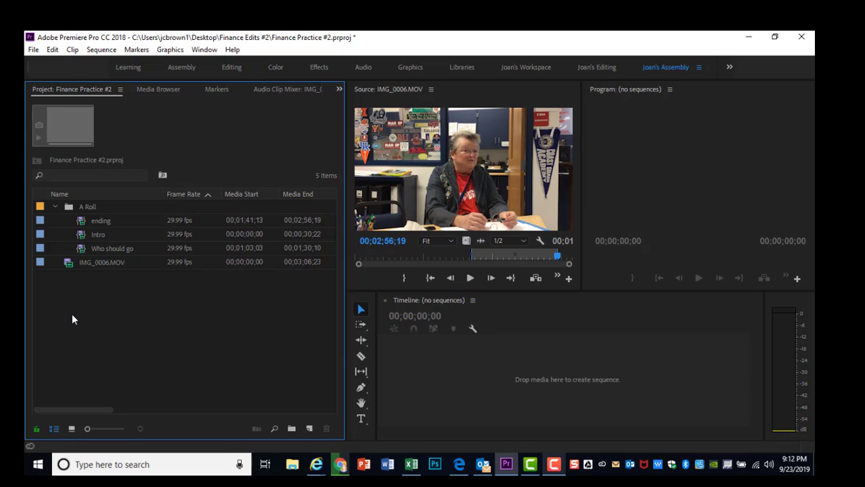
pyautogui.click(156, 112)
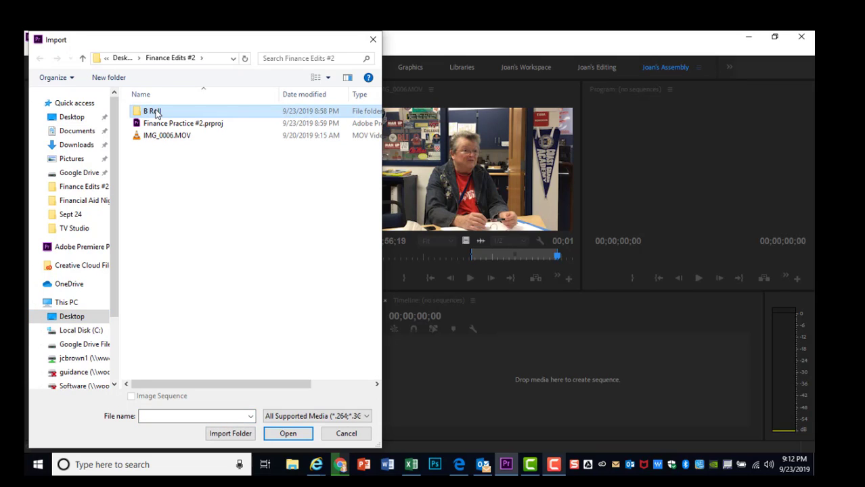
pyautogui.click(231, 433)
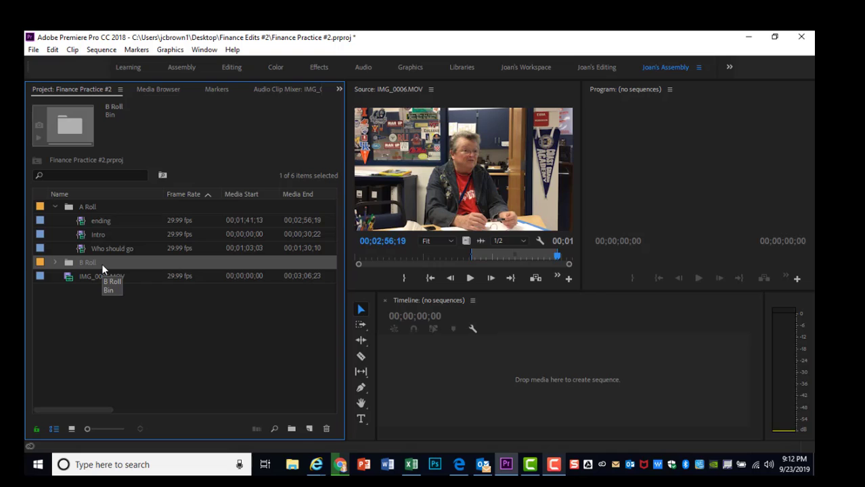
pyautogui.click(54, 261)
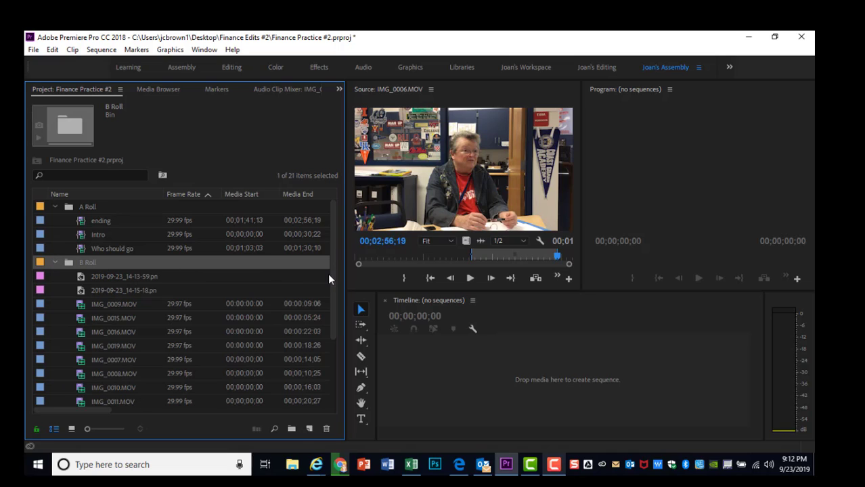
pyautogui.moveTo(332, 275); pyautogui.dragTo(355, 224)
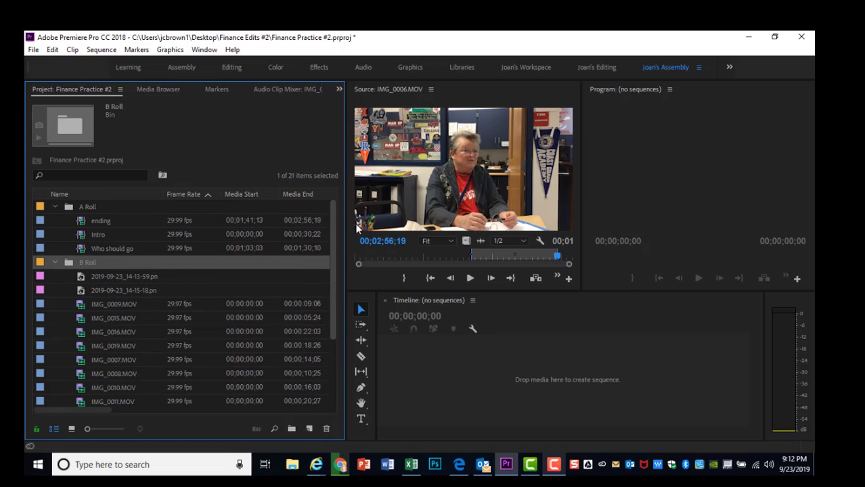
# Step: Rename the IMG_0009.MOV clip in the B Roll bin as "Books on a shelf"
pyautogui.rightClick(126, 303)
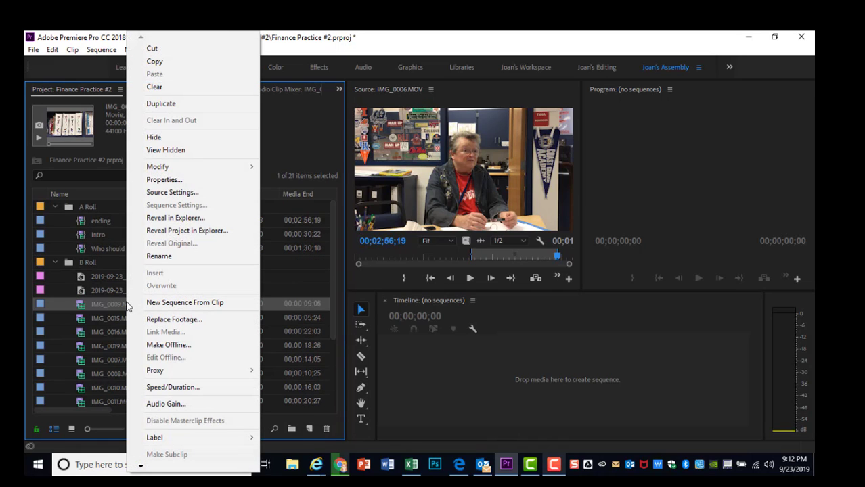
pyautogui.click(159, 256)
pyautogui.write('Books o')
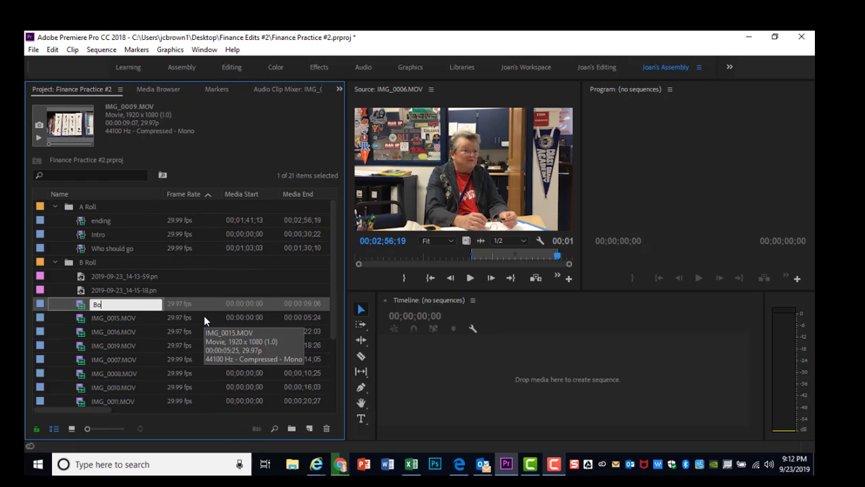
pyautogui.write('n a shelf')
pyautogui.click(234, 295)
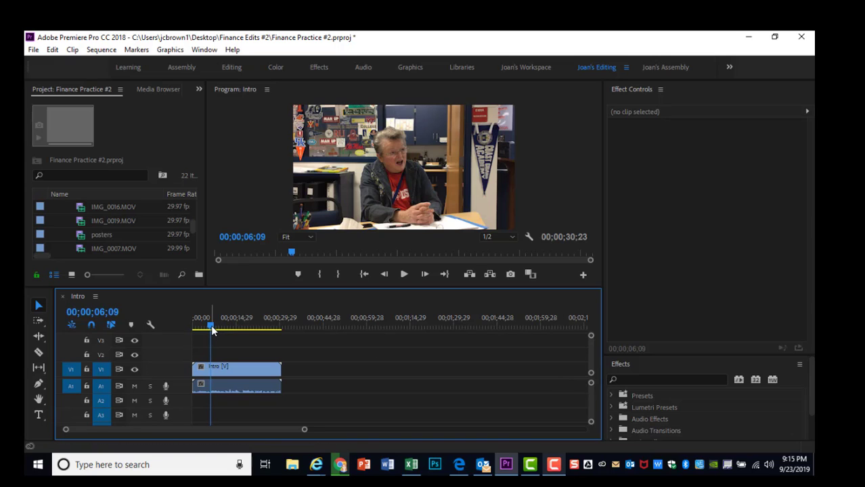
# Step: Place the playhead at 00;00;05;05 in the Intro sequence and split the Intro clip there with the Razor tool
pyautogui.moveTo(211, 329); pyautogui.dragTo(209, 330)
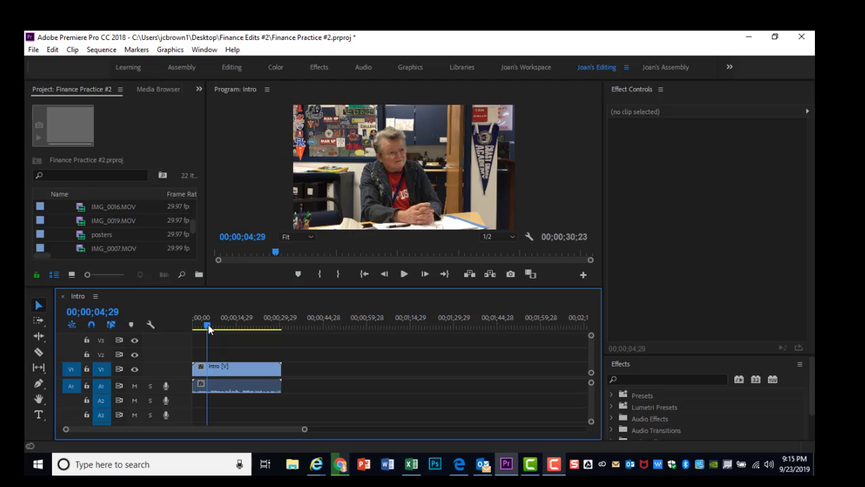
pyautogui.moveTo(208, 327); pyautogui.dragTo(209, 327)
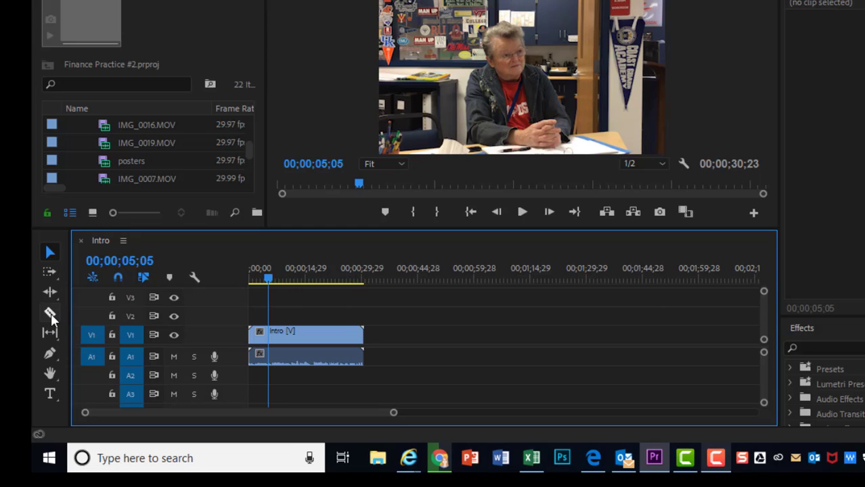
pyautogui.click(51, 312)
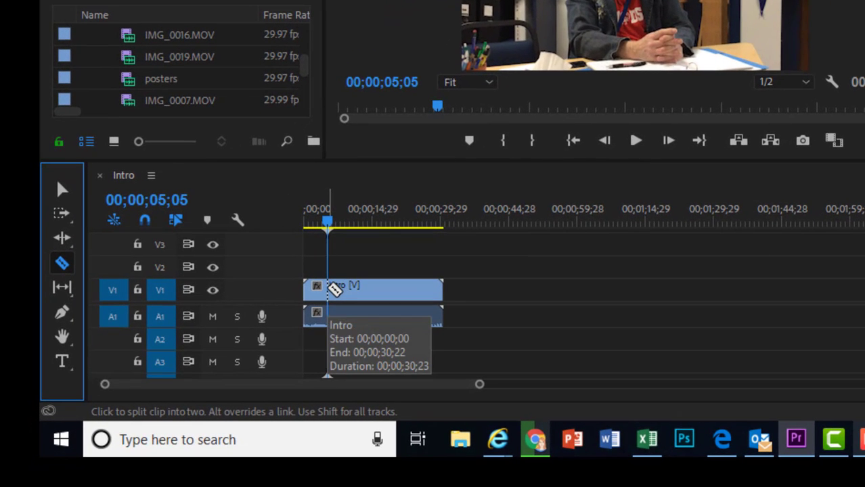
pyautogui.click(333, 288)
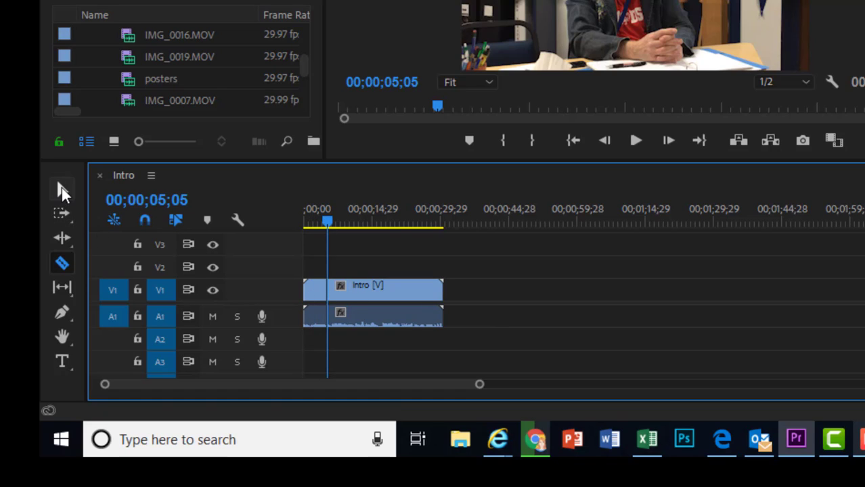
# Step: Delete the piece before the cut with the Selection tool and move the remaining Intro clip to the start of the sequence
pyautogui.click(61, 187)
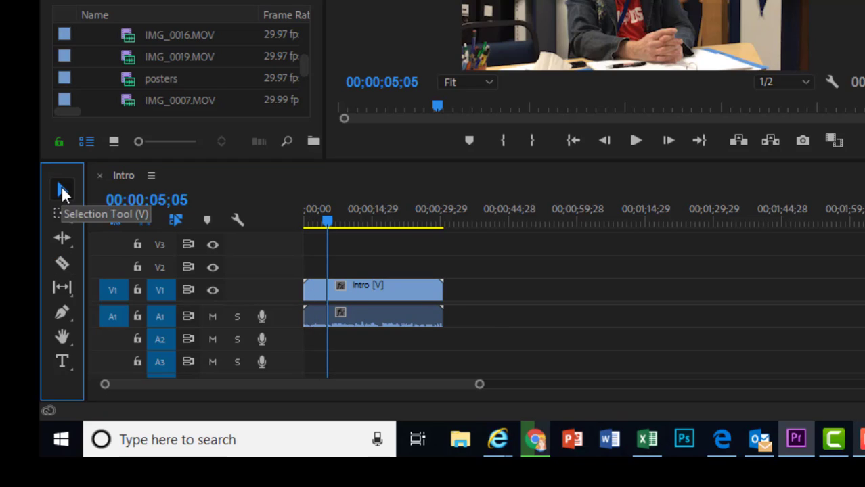
pyautogui.click(313, 293)
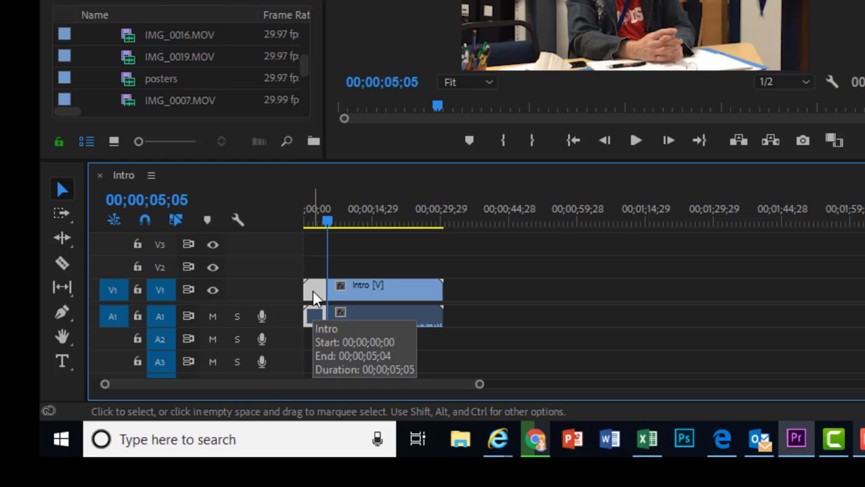
pyautogui.press('Delete')
pyautogui.moveTo(411, 291); pyautogui.dragTo(383, 292)
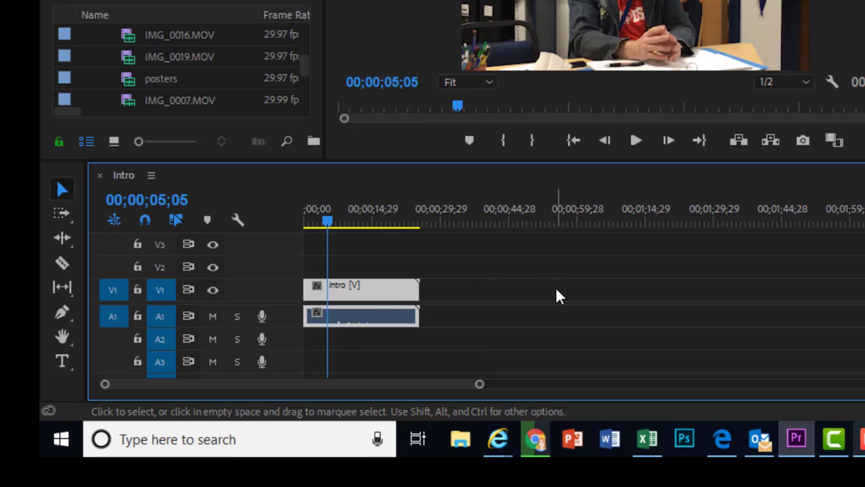
# Step: Undo the clip move, the deletion of the opening piece and the split of the Intro clip
pyautogui.hotkey('ctrl', 'z')
pyautogui.hotkey('ctrl', 'z')
pyautogui.hotkey('ctrl', 'z')
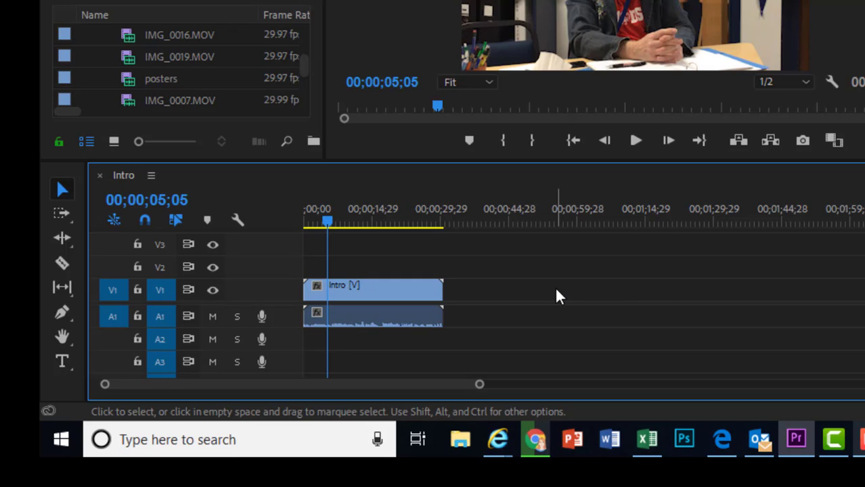
# Step: Split the Intro clip at 00;00;05;05 with the Razor tool and ripple delete the piece before the cut
pyautogui.press('c')
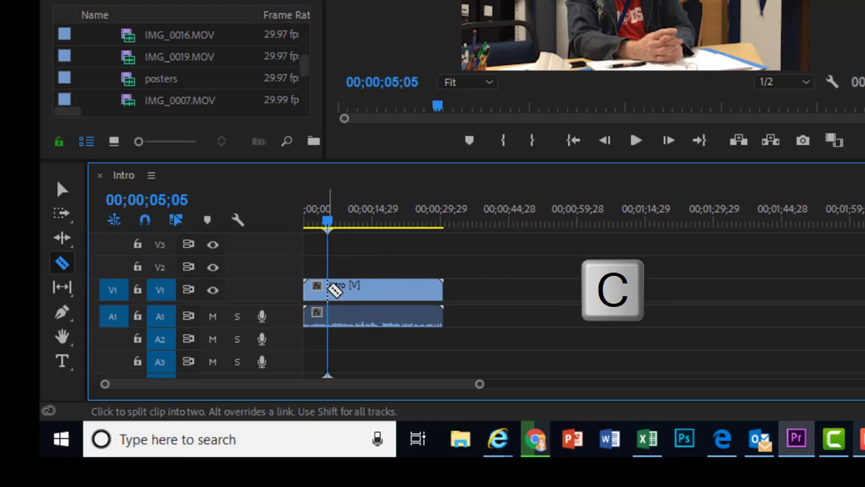
pyautogui.click(333, 290)
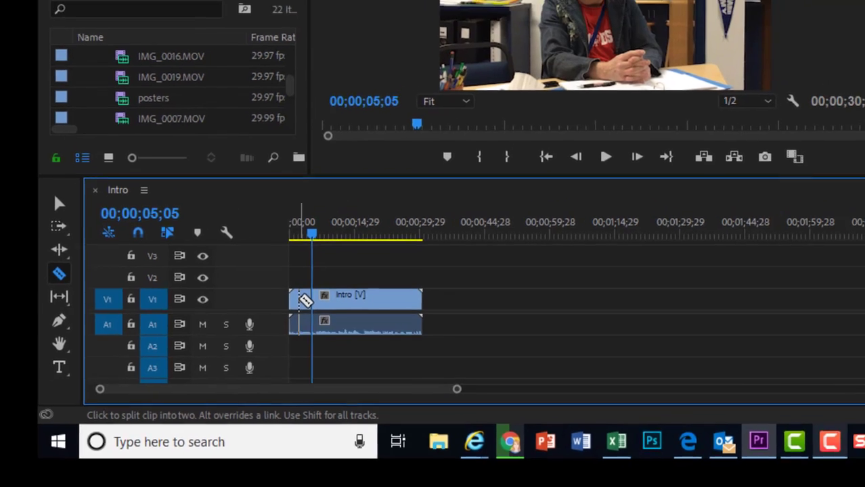
pyautogui.rightClick(320, 291)
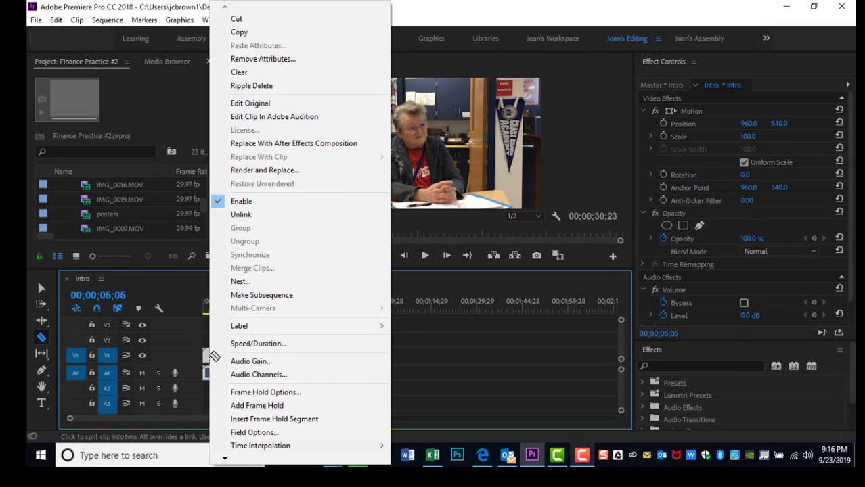
pyautogui.click(261, 86)
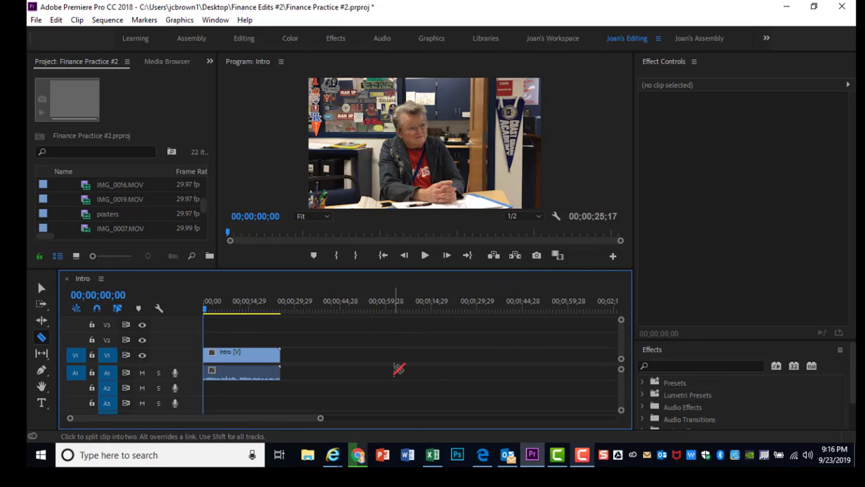
# Step: Undo the ripple delete and the razor cut on the Intro clip
pyautogui.hotkey('ctrl', 'z')
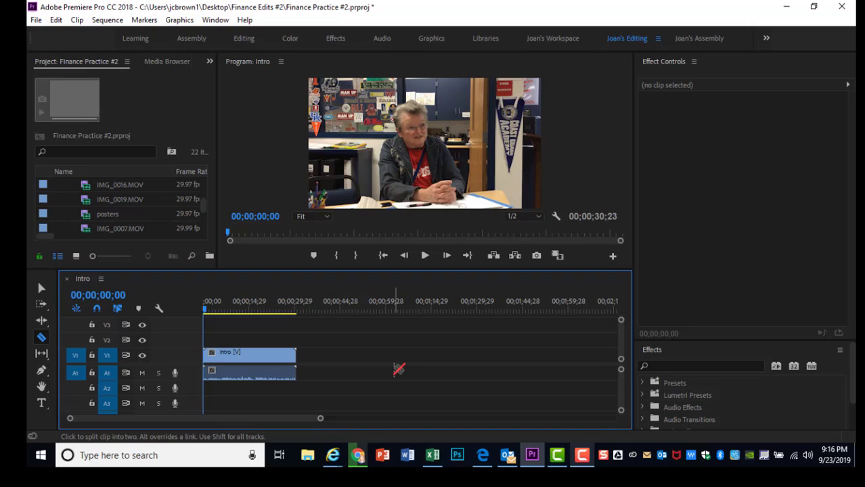
pyautogui.hotkey('ctrl', 'z')
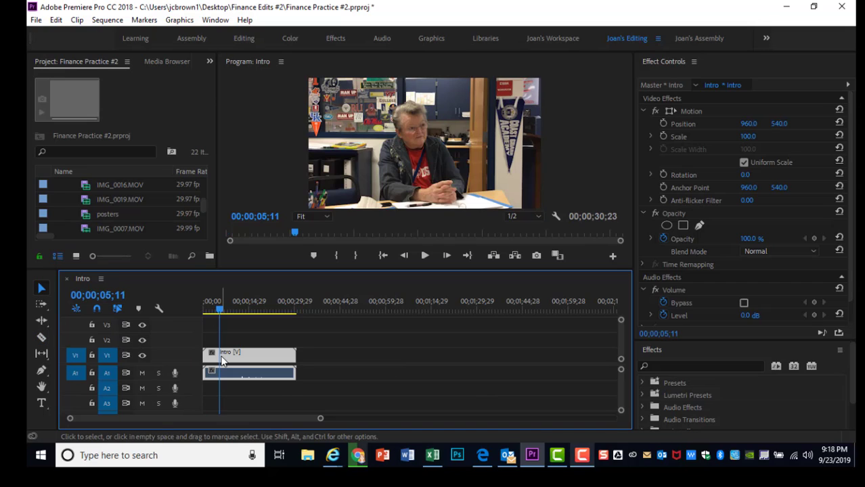
# Step: Split the Intro clip at the playhead position 00;00;05;11 with the Razor tool
pyautogui.press('c')
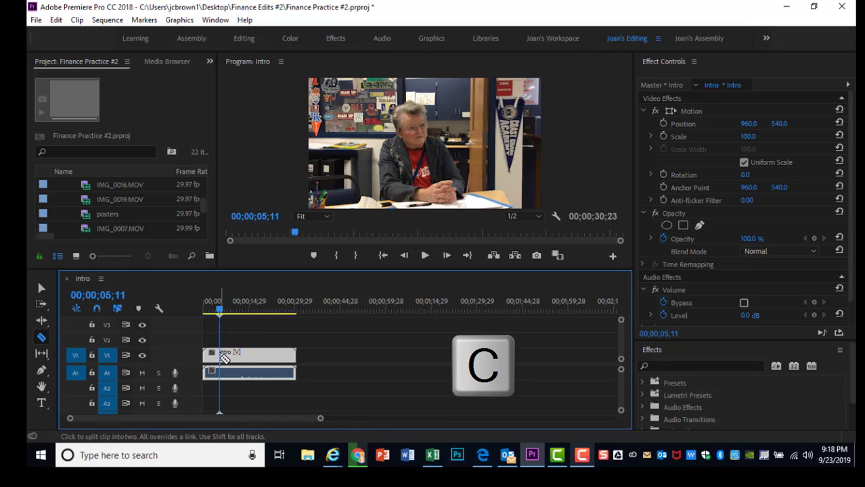
pyautogui.click(225, 359)
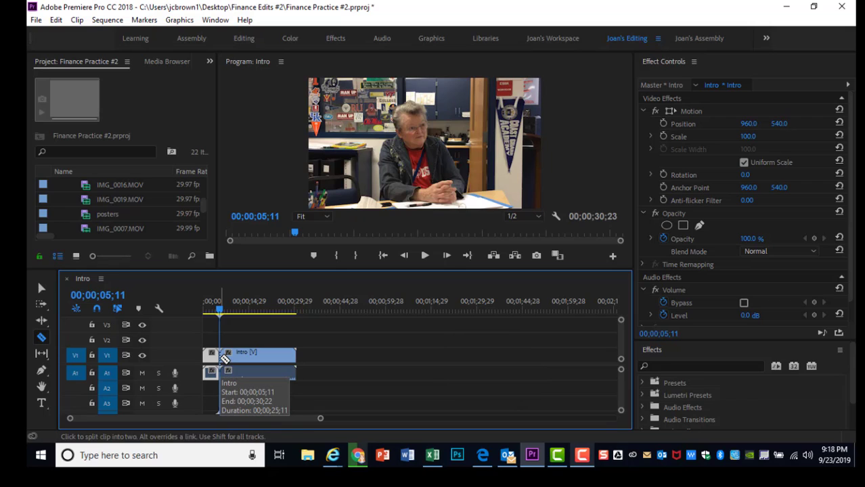
# Step: Ripple delete the opening piece before the cut on the Intro clip and play the sequence to about 00;00;19;06
pyautogui.hotkey('shift', 'Delete')
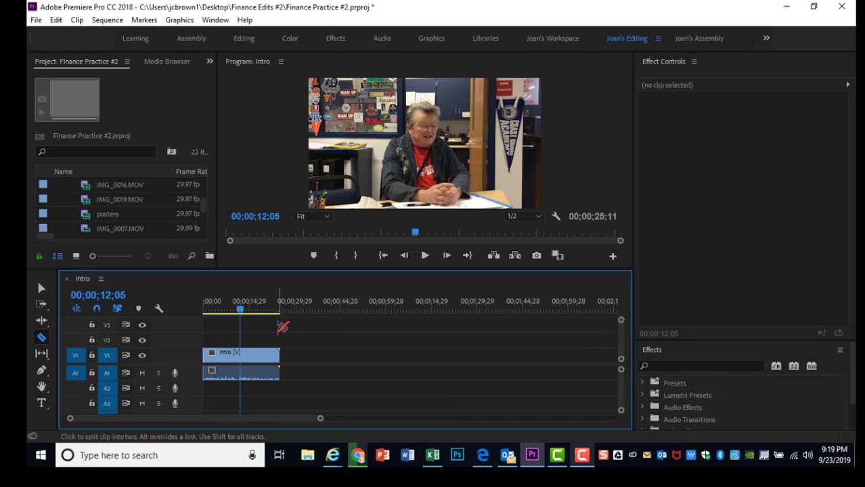
pyautogui.press('space')
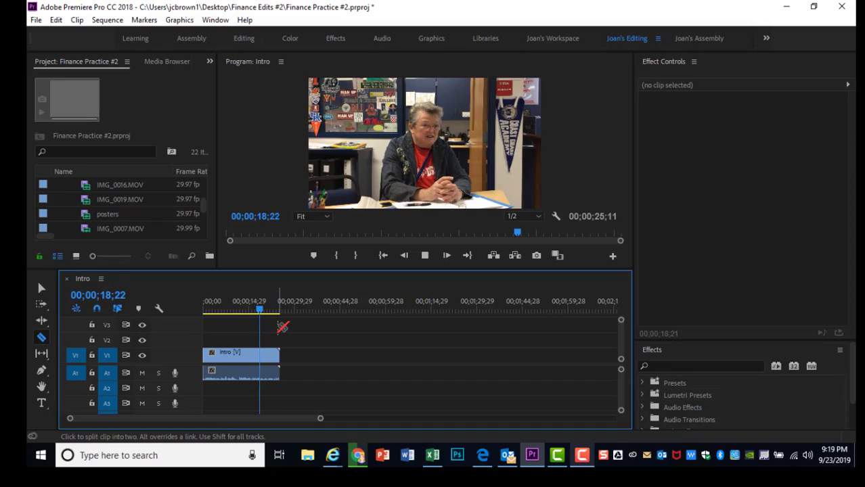
pyautogui.press('space')
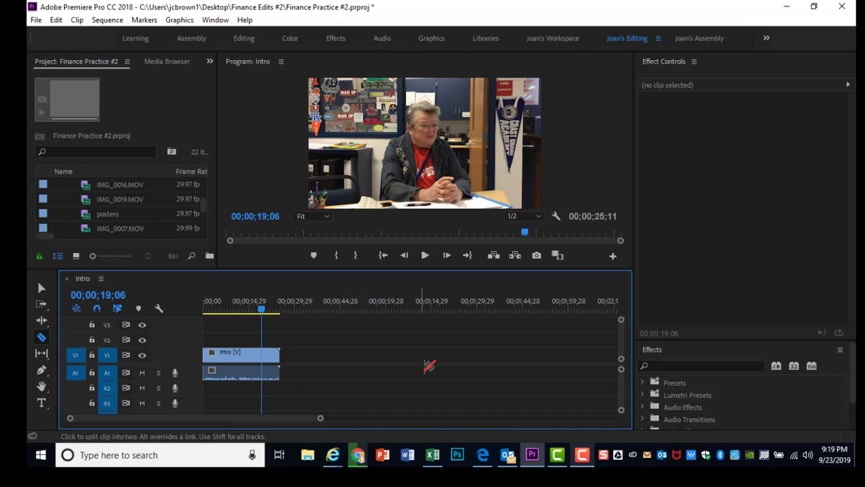
pyautogui.click(582, 455)
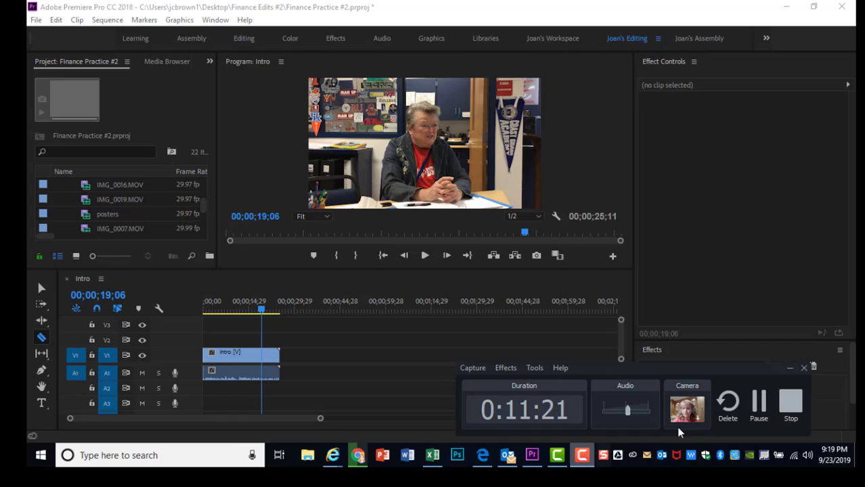
pyautogui.click(759, 403)
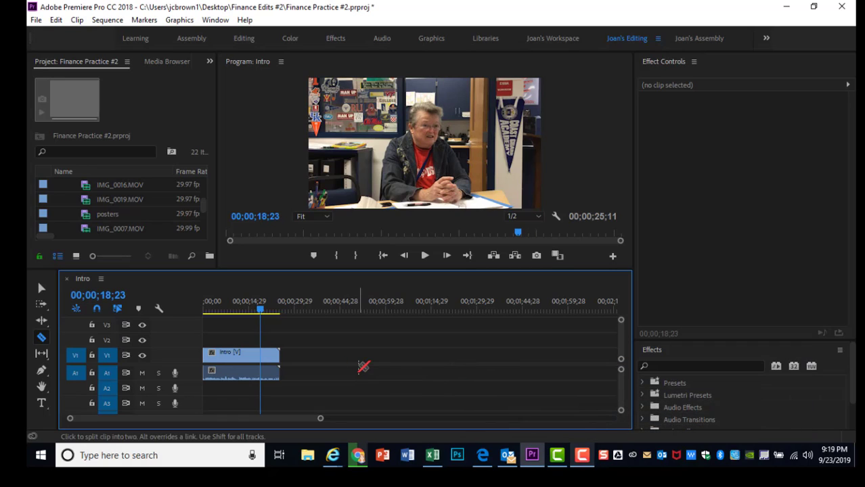
# Step: Split the Intro clip at 00;00;18;23 and at 00;00;15;29 with the Razor tool
pyautogui.press('c')
pyautogui.click(264, 357)
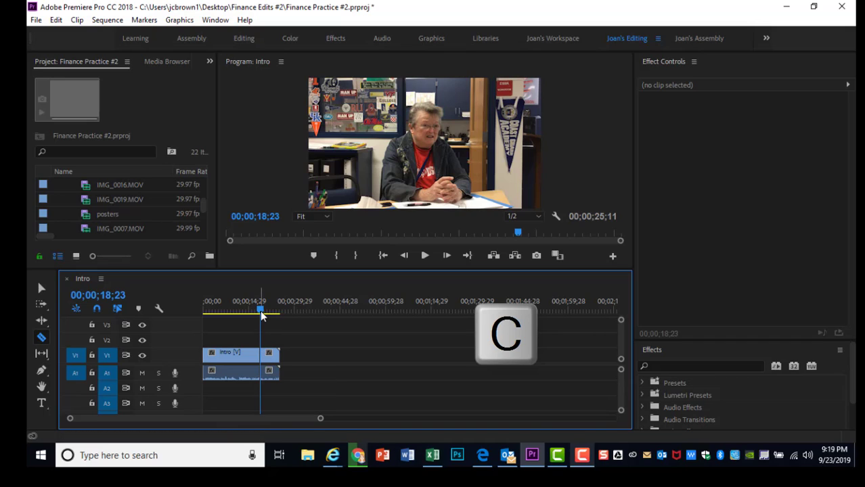
pyautogui.moveTo(261, 313); pyautogui.dragTo(250, 311)
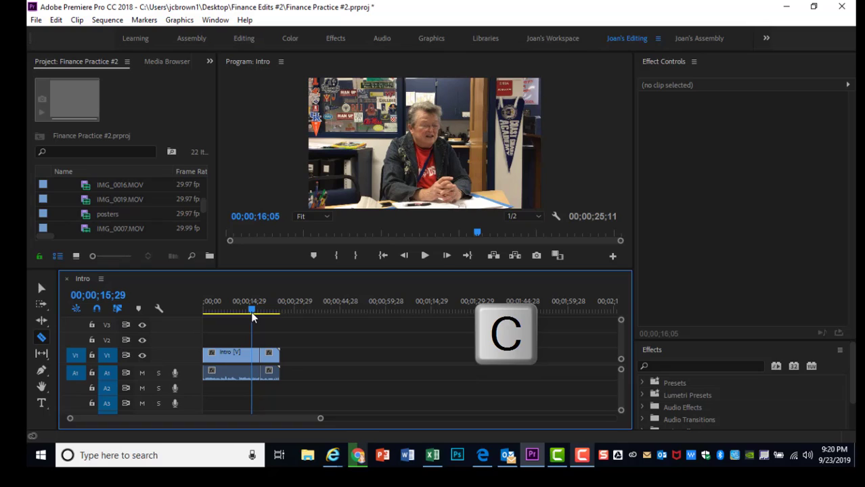
pyautogui.click(252, 360)
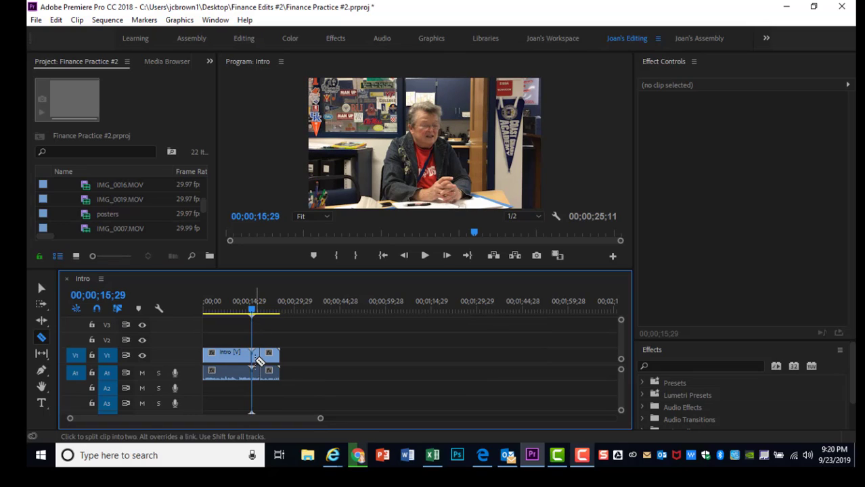
# Step: Ripple delete the short piece of the Intro clip between the two razor cuts
pyautogui.rightClick(256, 363)
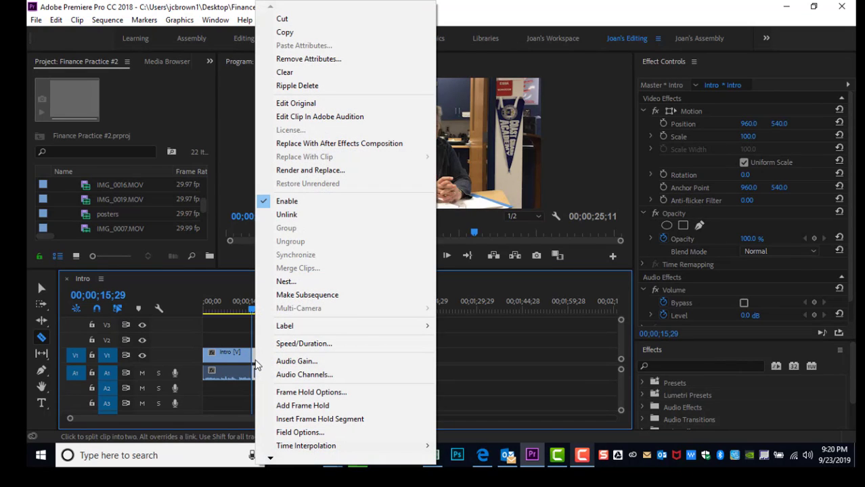
pyautogui.click(254, 359)
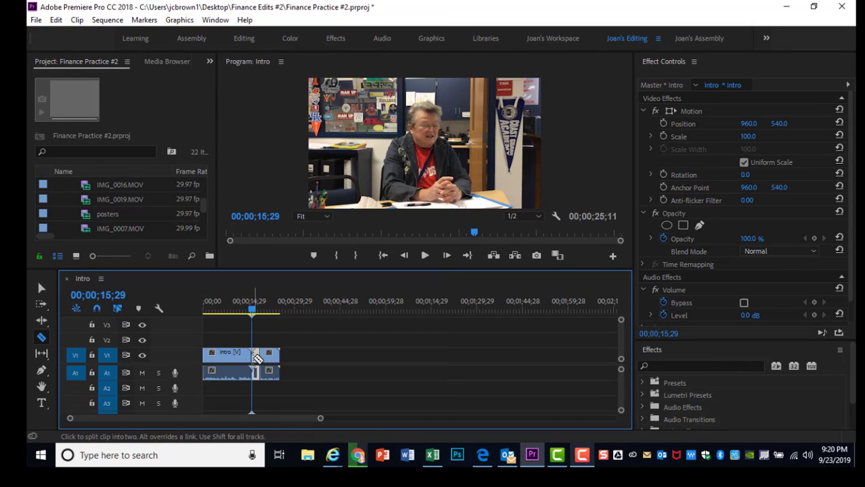
pyautogui.hotkey('shift', 'Delete')
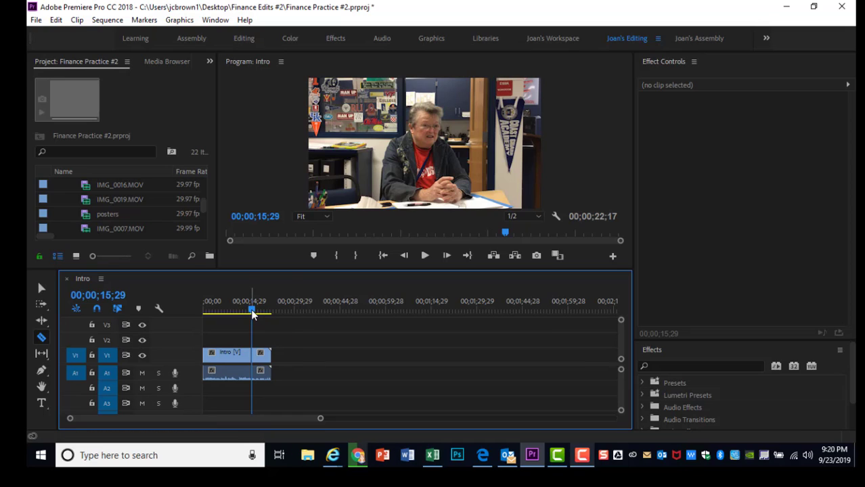
# Step: Play the Intro sequence from just before the remaining cut to check the join, stopping at about 00;00;18;09
pyautogui.moveTo(253, 313)
pyautogui.mouseDown()
pyautogui.moveTo(263, 314)
pyautogui.moveTo(247, 313)
pyautogui.mouseUp()
pyautogui.press('space')
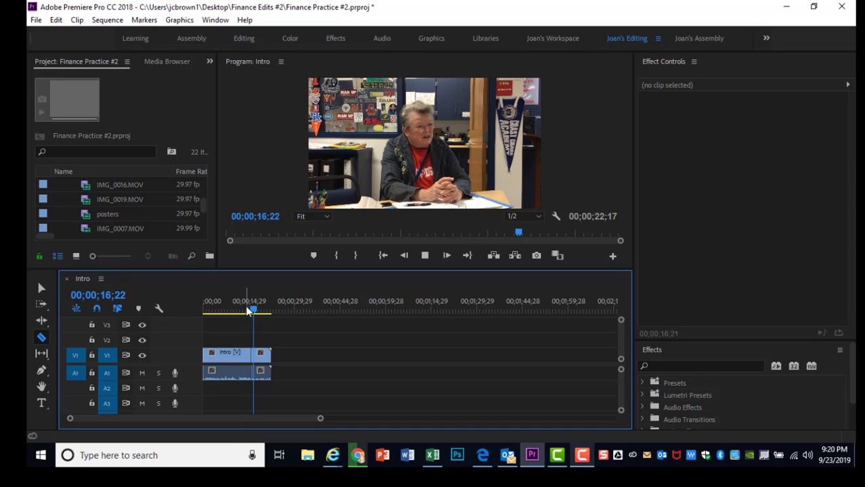
pyautogui.press('space')
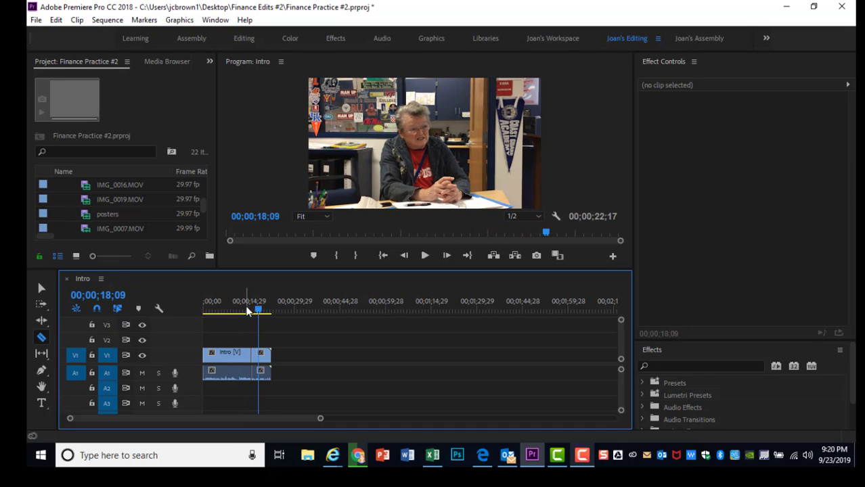